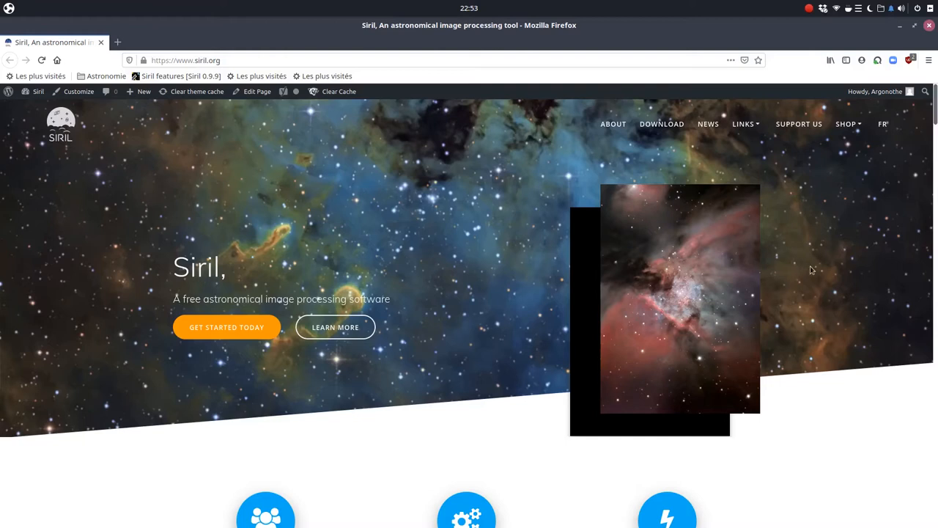
# Switch from the Siril website in Firefox to the Siril application window via the dock.
pyautogui.click(806, 500)
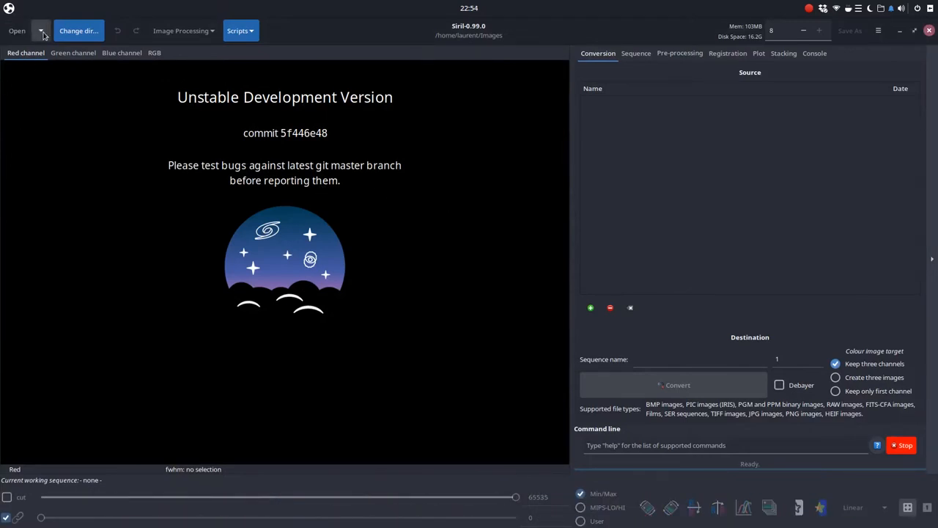
# Load ha001.fit, the greyscale Orion image, from the recent images list.
pyautogui.click(43, 33)
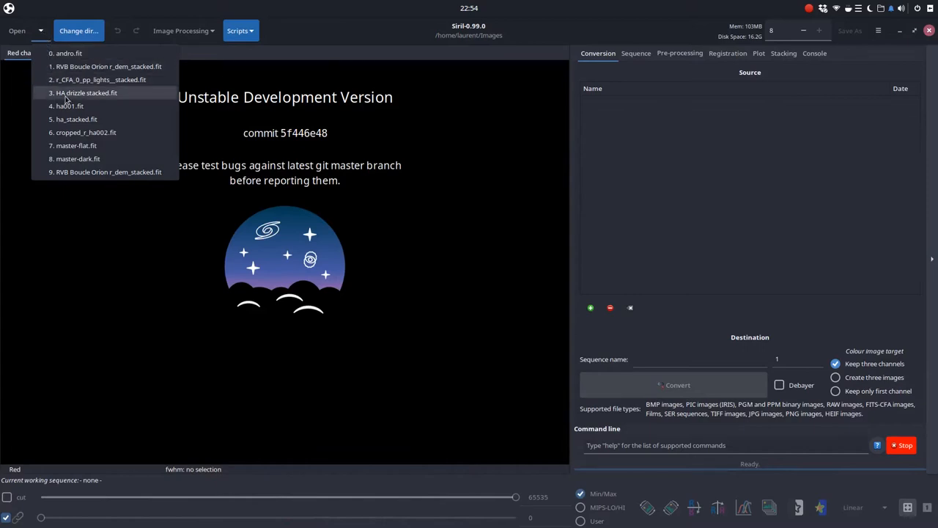
pyautogui.click(74, 133)
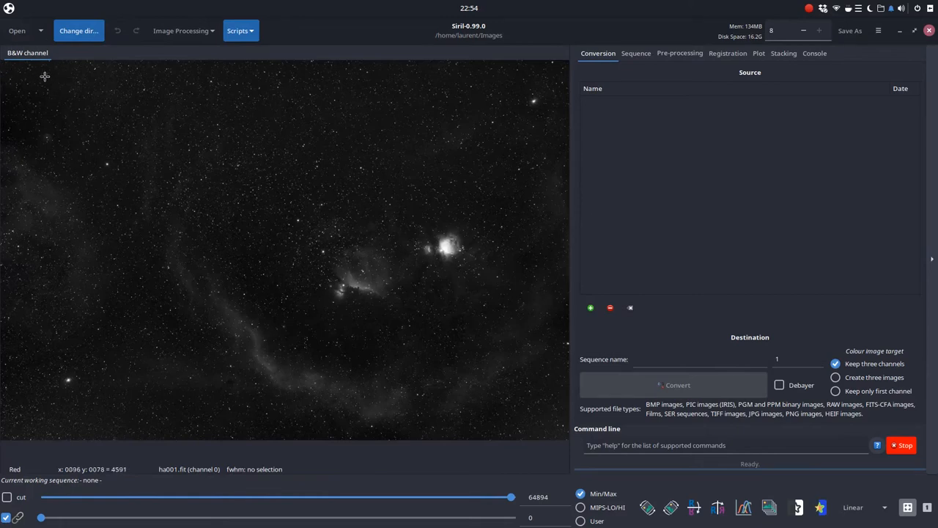
pyautogui.click(44, 33)
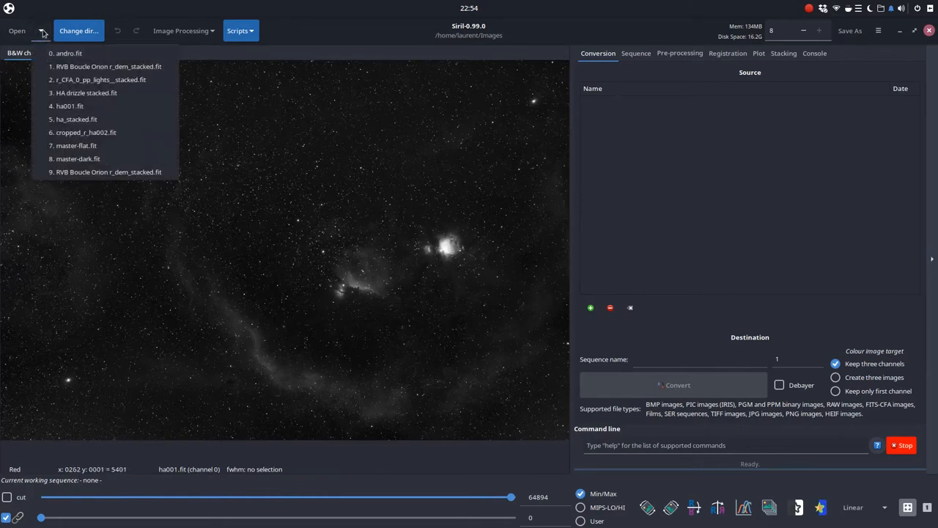
pyautogui.click(43, 32)
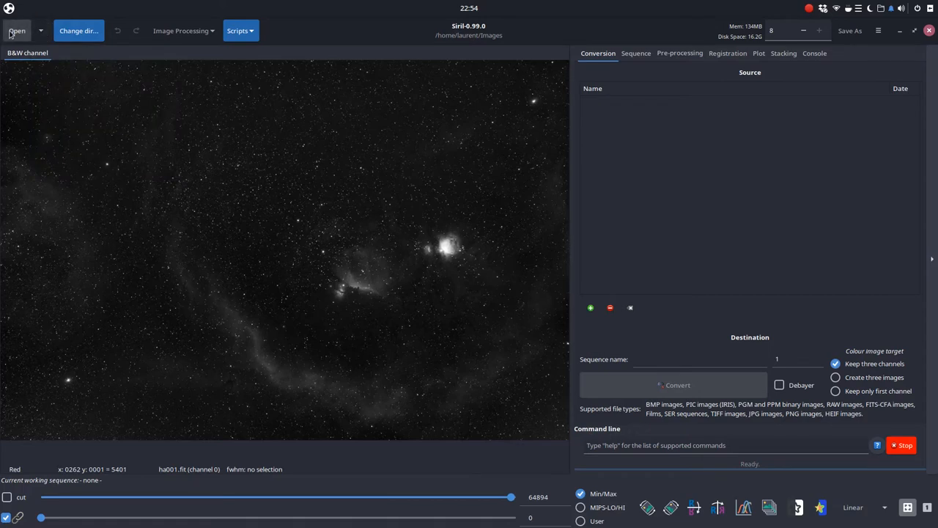
# Browse the Images folder, previewing lights_00004.fit, then load coeur.tif into the viewer.
pyautogui.click(17, 31)
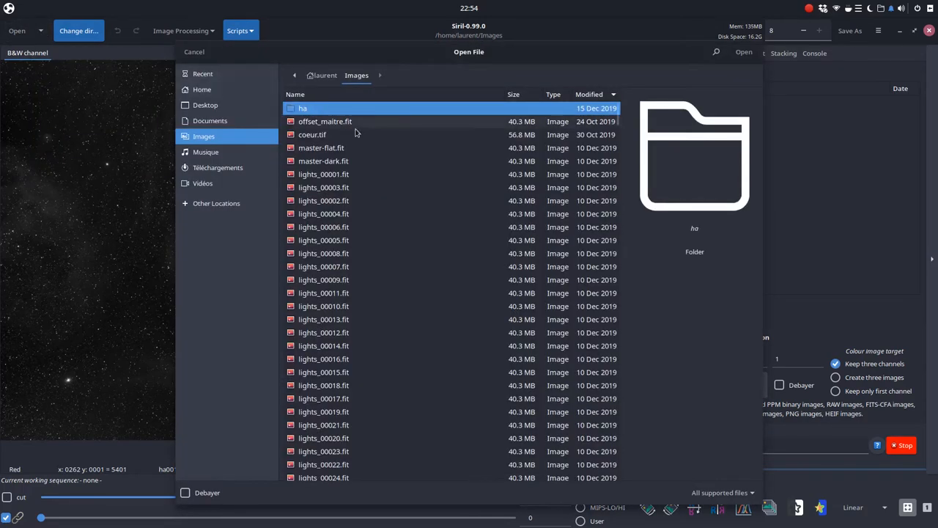
pyautogui.click(315, 136)
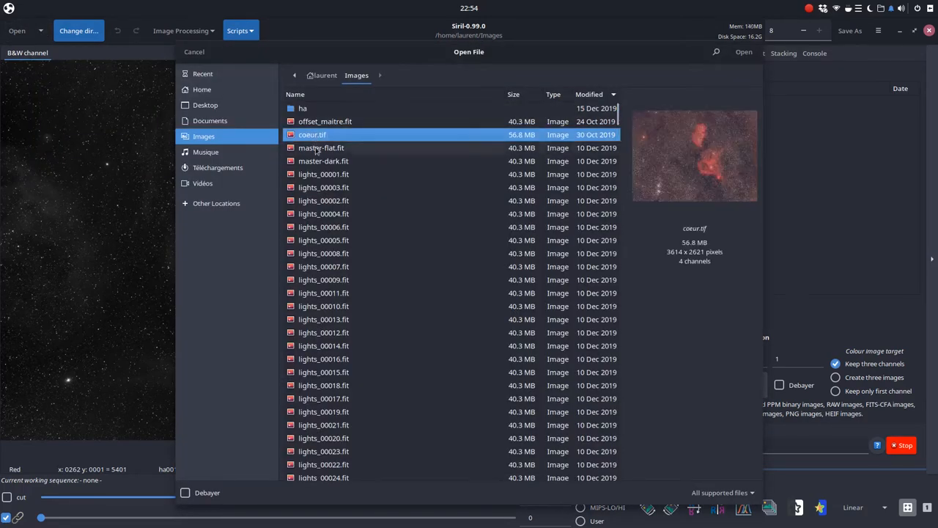
pyautogui.click(322, 173)
pyautogui.click(323, 213)
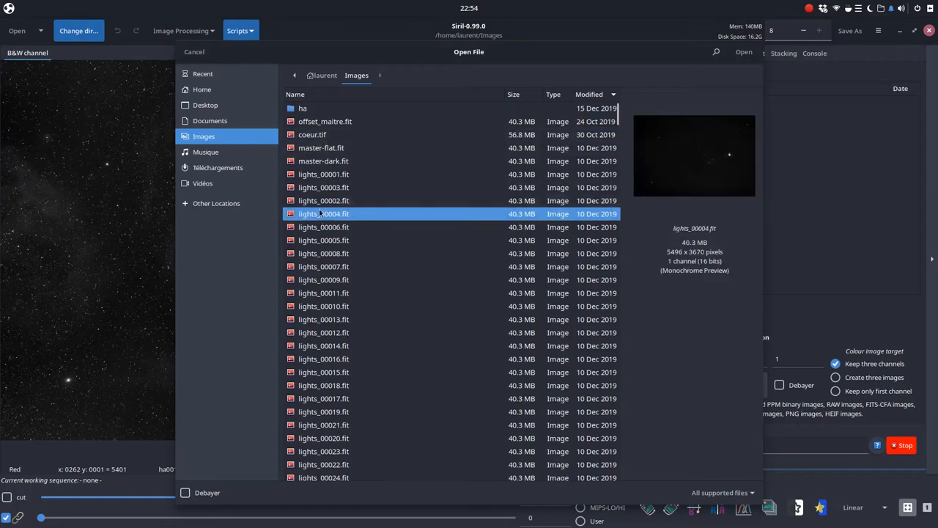
pyautogui.click(315, 136)
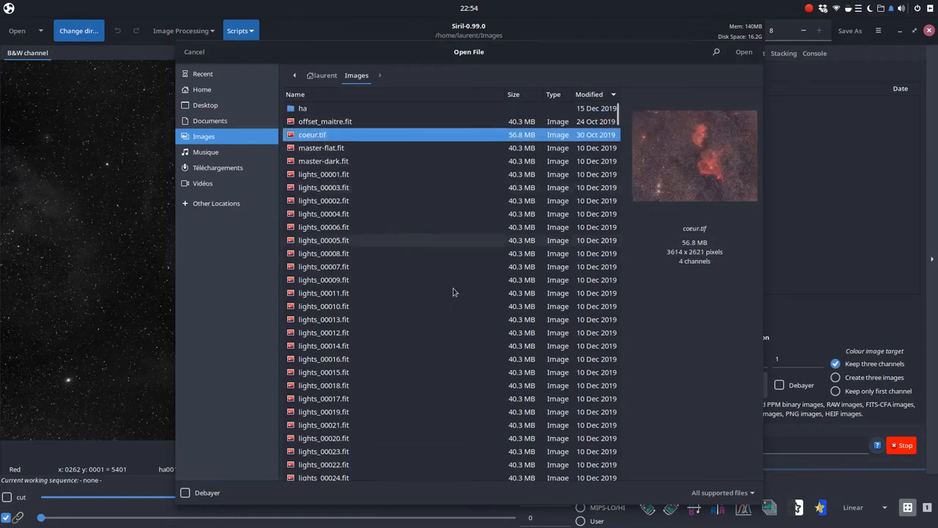
pyautogui.click(744, 53)
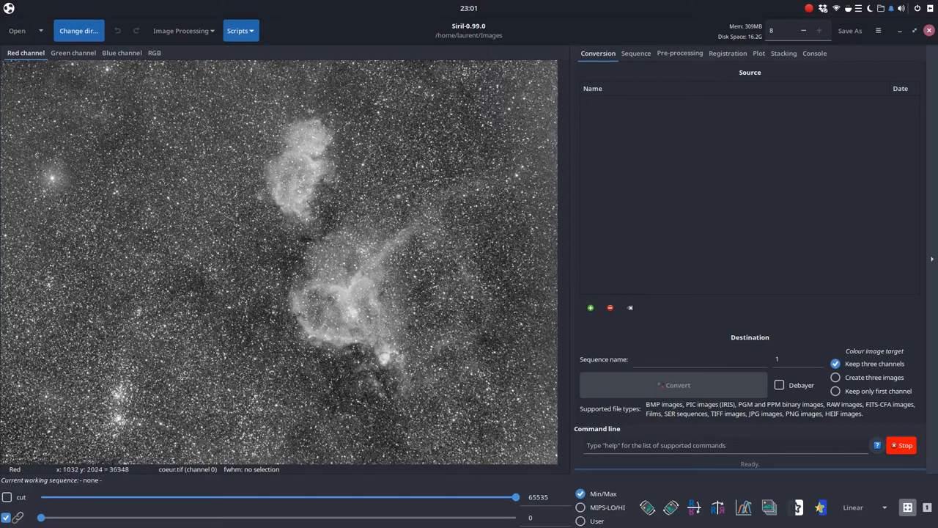
# Measure a star's FWHM, then view the green and blue channels and the RGB composite.
pyautogui.moveTo(224, 305); pyautogui.dragTo(239, 320)
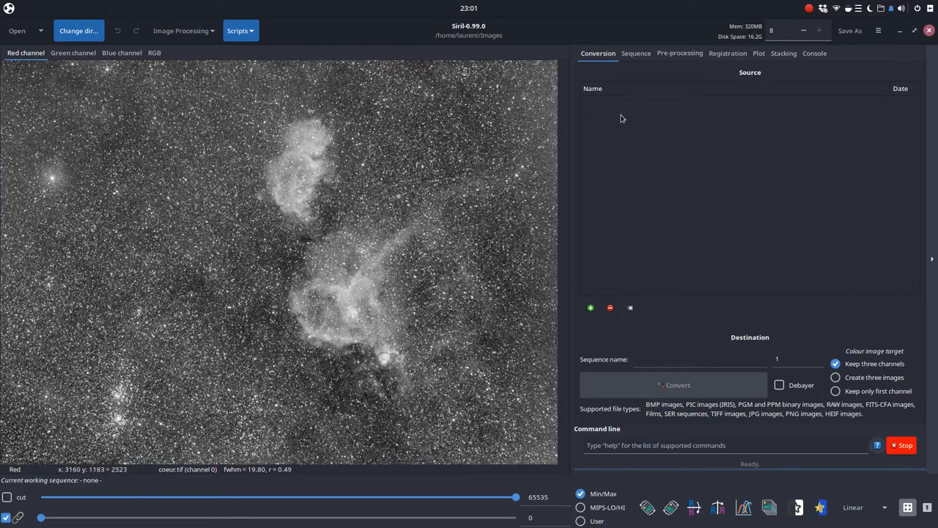
pyautogui.click(809, 9)
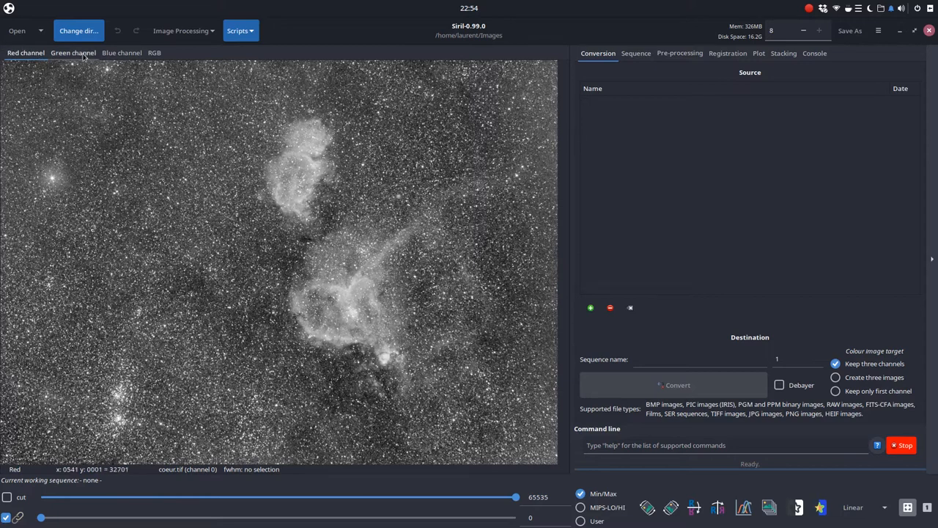
pyautogui.click(74, 53)
pyautogui.click(122, 52)
pyautogui.click(154, 53)
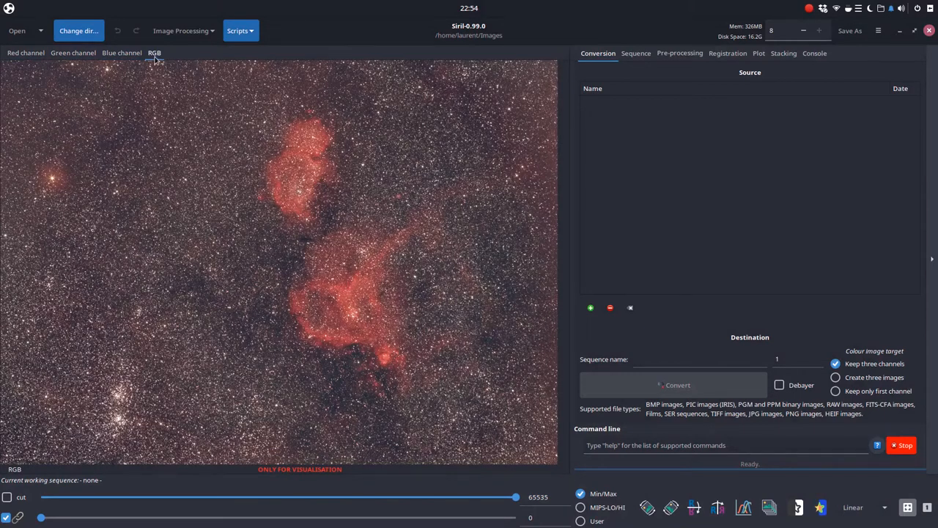
# Return to the red channel and toggle between zoom-to-fit and 1:1 actual pixel size.
pyautogui.click(26, 53)
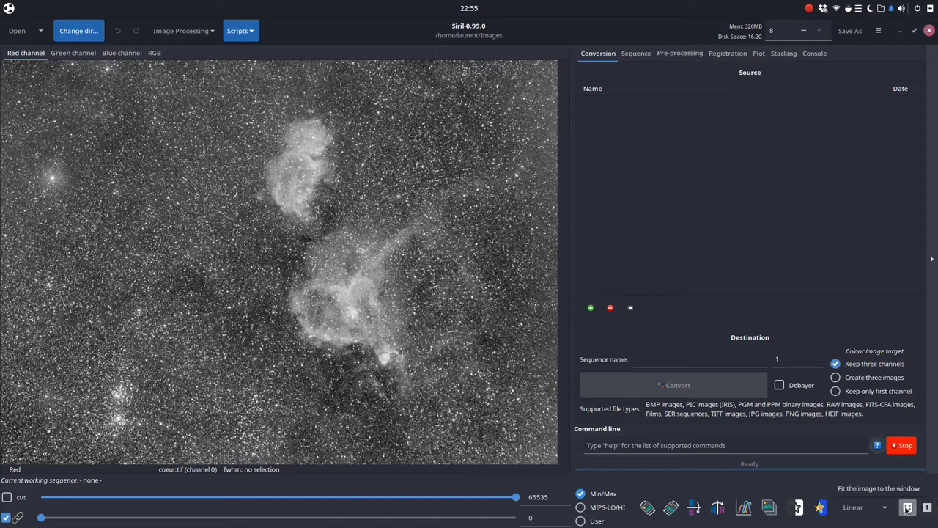
pyautogui.click(908, 507)
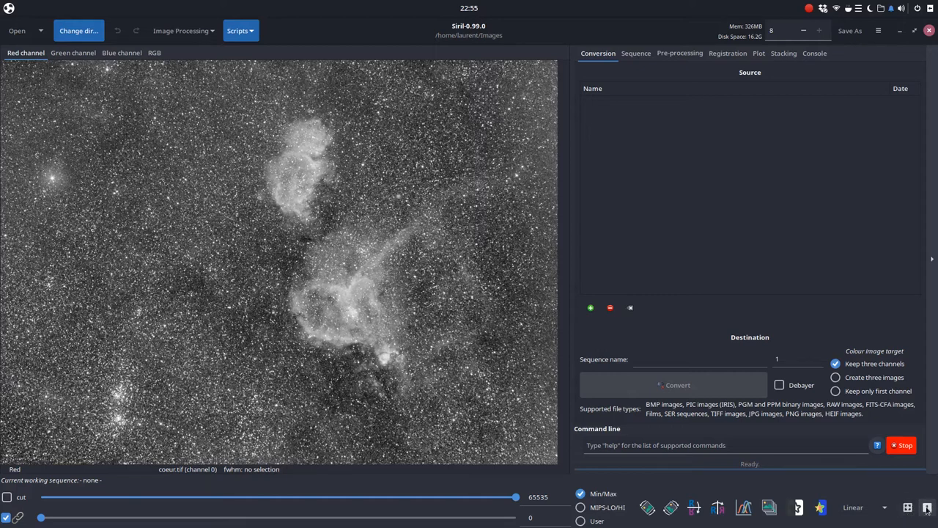
pyautogui.click(927, 507)
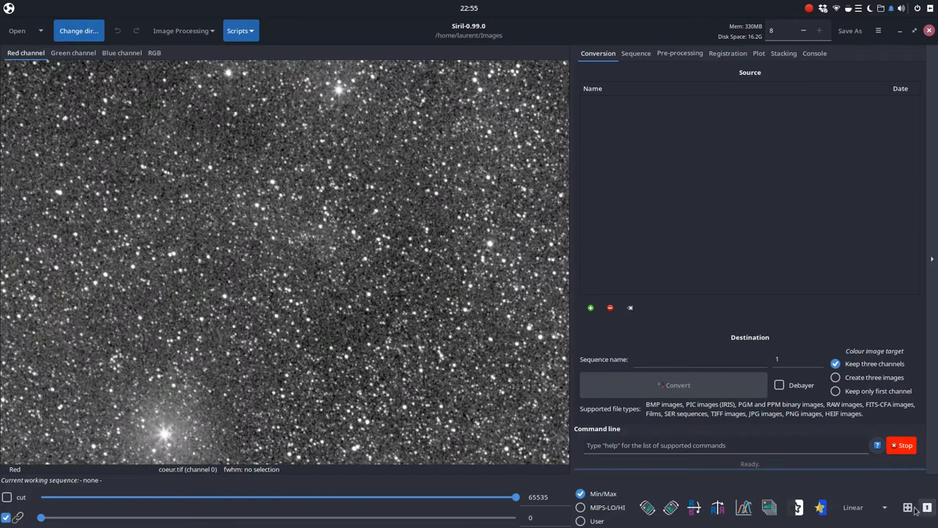
pyautogui.click(909, 507)
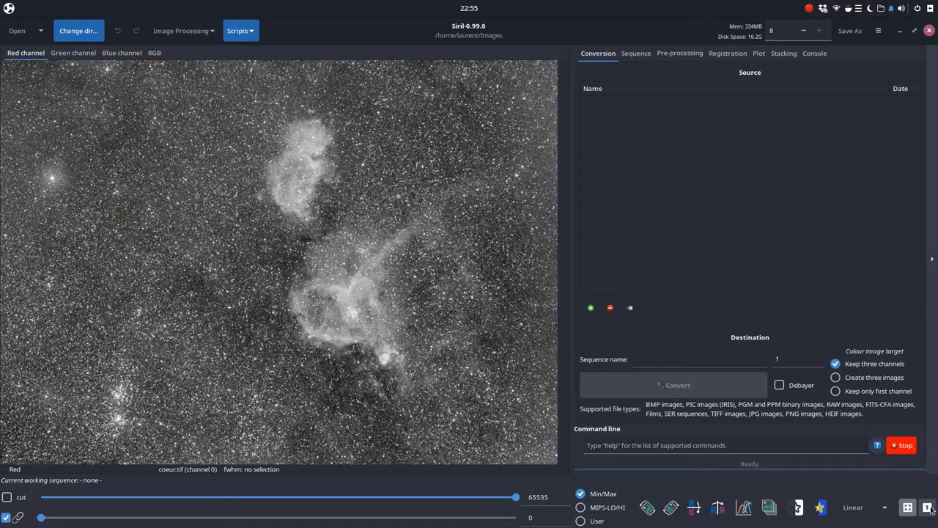
pyautogui.click(928, 508)
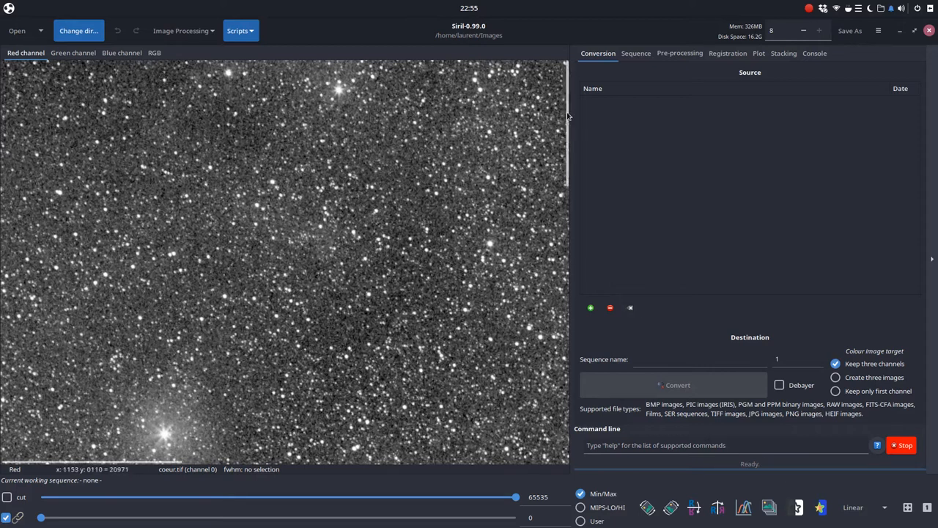
pyautogui.moveTo(568, 111); pyautogui.dragTo(574, 318)
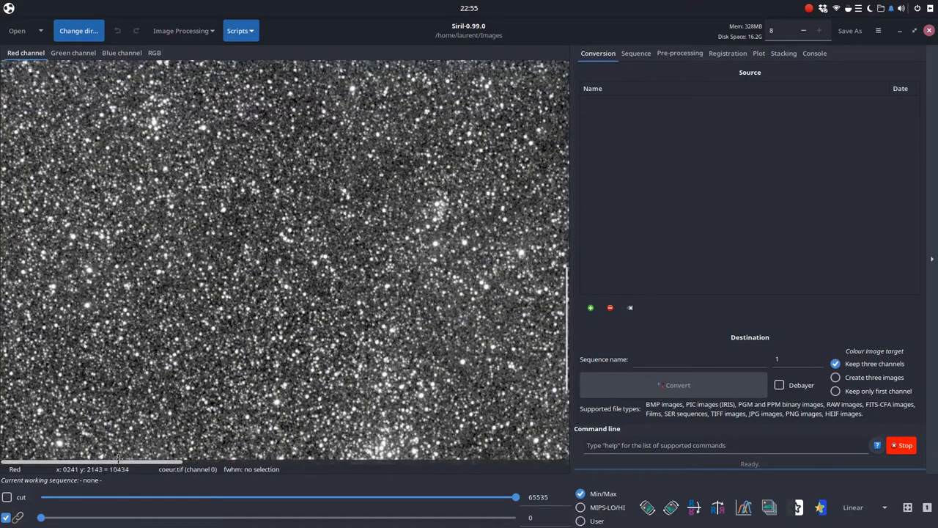
pyautogui.moveTo(119, 467); pyautogui.dragTo(367, 467)
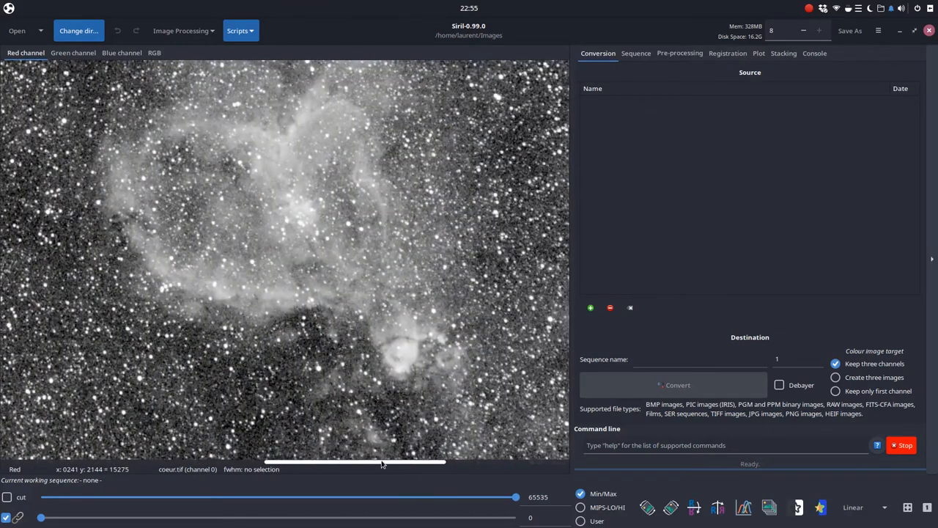
pyautogui.scroll(3, 167, 178)
pyautogui.scroll(-3, 242, 205)
pyautogui.scroll(-3, 242, 213)
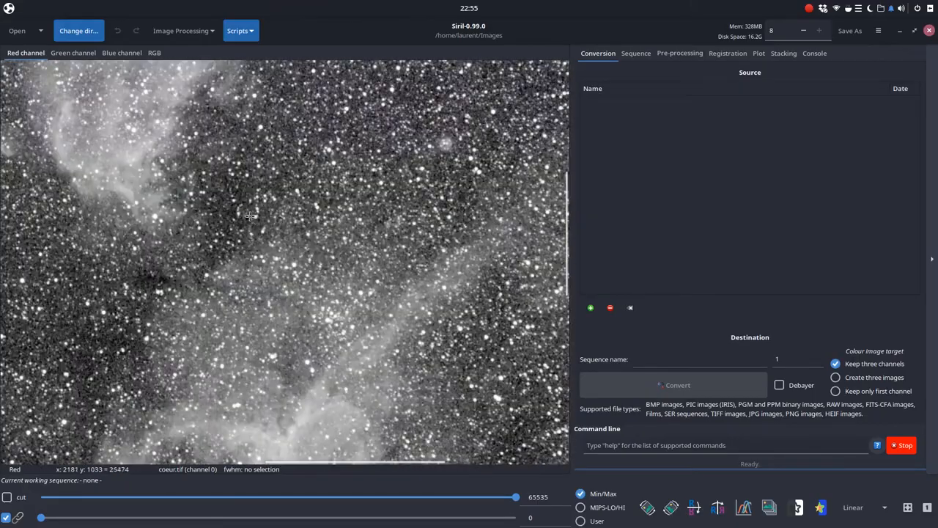
pyautogui.scroll(4, 249, 216)
pyautogui.scroll(2, 249, 216)
pyautogui.scroll(-5, 253, 213)
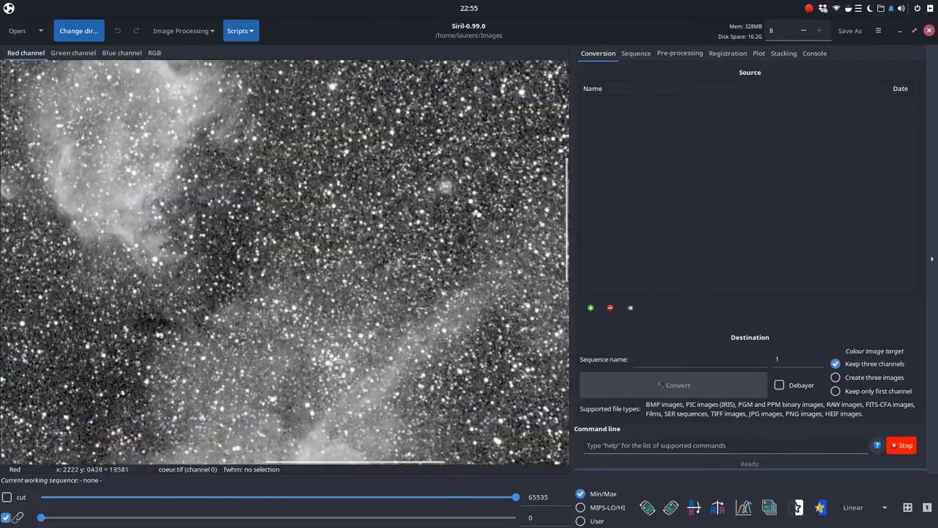
pyautogui.scroll(5, 269, 189)
pyautogui.moveTo(317, 462)
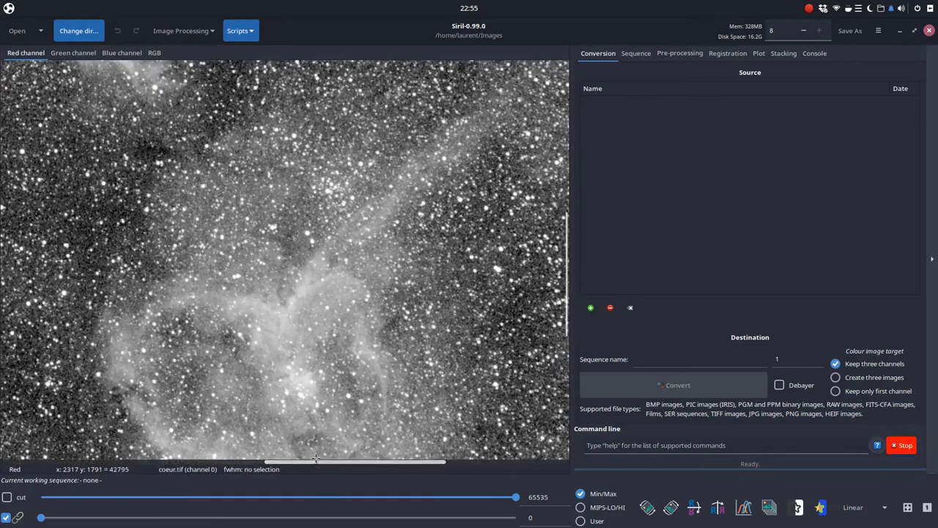
pyautogui.scroll(4, 317, 466)
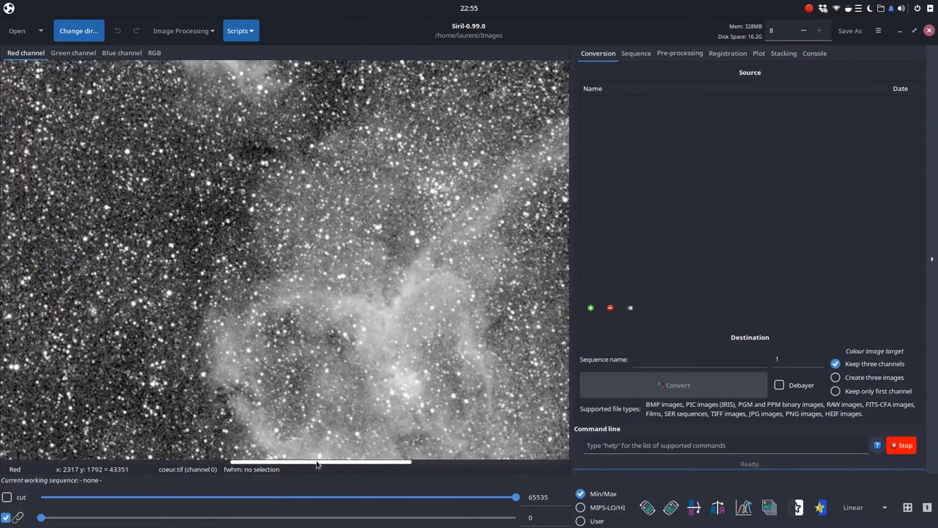
pyautogui.scroll(2, 317, 466)
pyautogui.scroll(2, 317, 467)
pyautogui.scroll(-5, 317, 466)
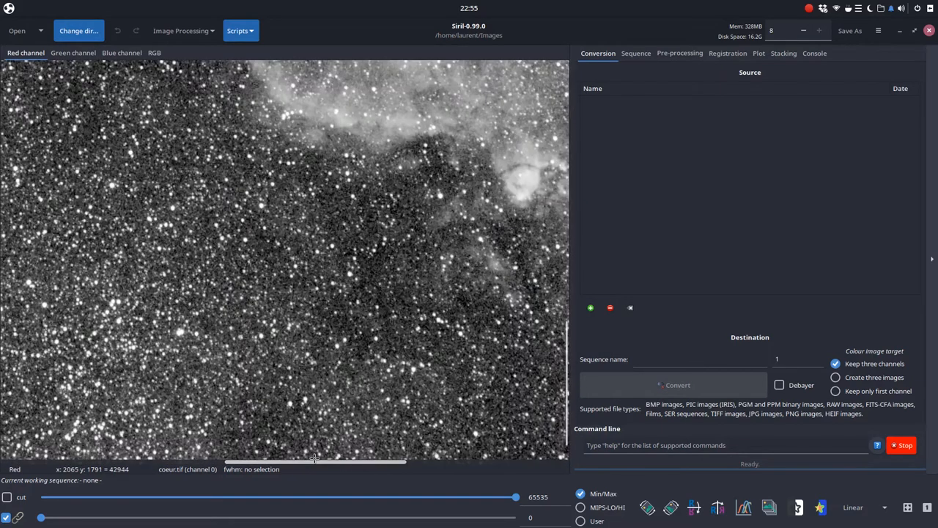
pyautogui.scroll(-3, 319, 467)
pyautogui.scroll(3, 319, 468)
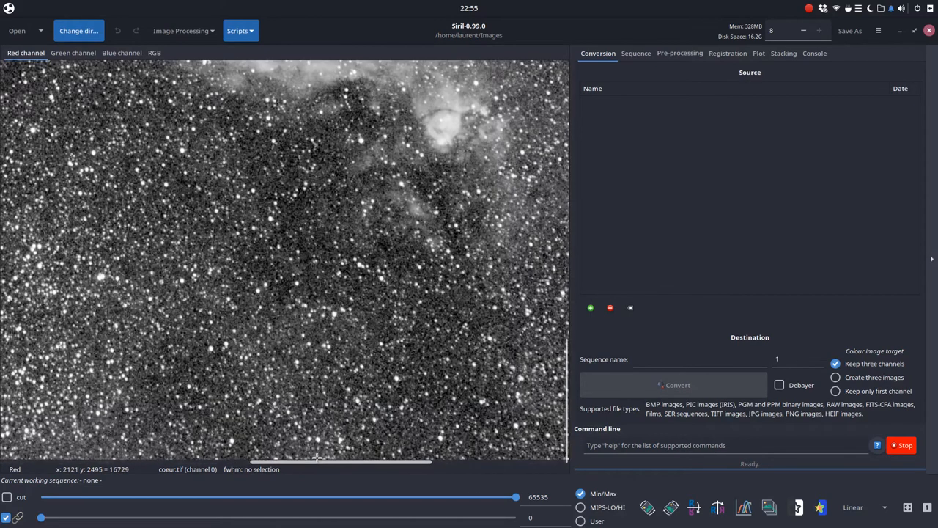
pyautogui.scroll(-3, 328, 466)
pyautogui.scroll(-3, 326, 466)
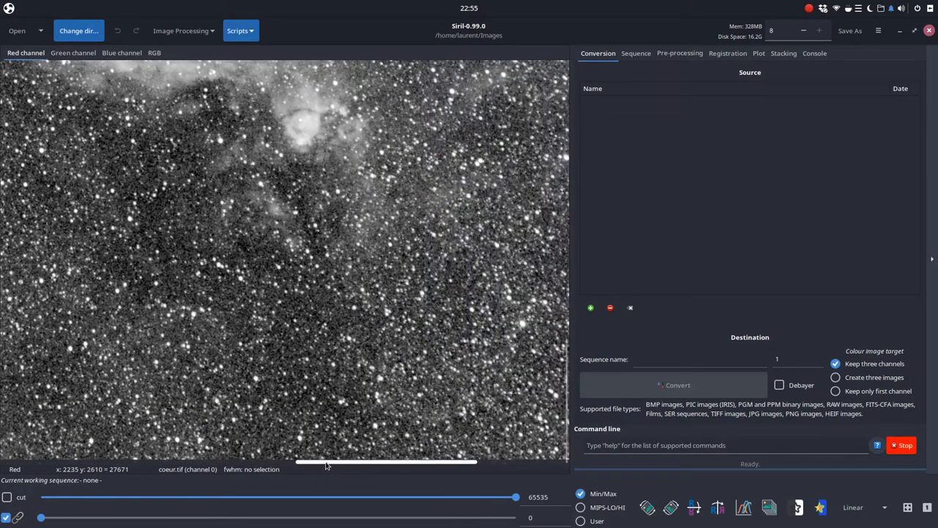
pyautogui.scroll(-3, 326, 466)
pyautogui.scroll(3, 325, 464)
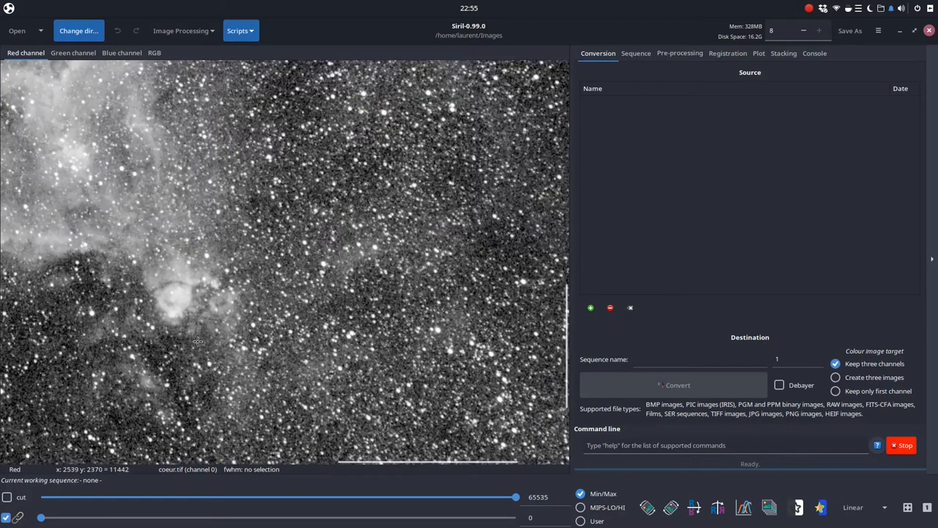
pyautogui.scroll(3, 324, 464)
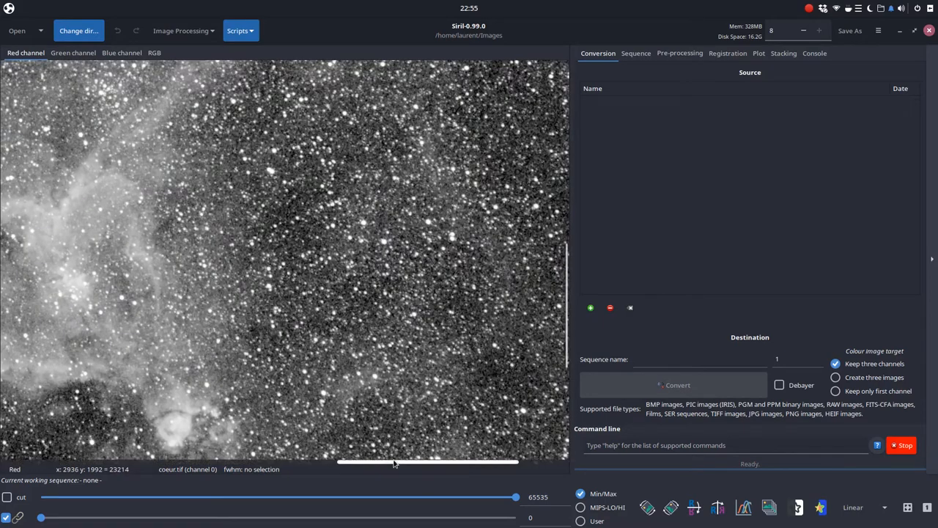
pyautogui.scroll(3, 394, 466)
pyautogui.scroll(3, 394, 466)
pyautogui.scroll(3, 394, 463)
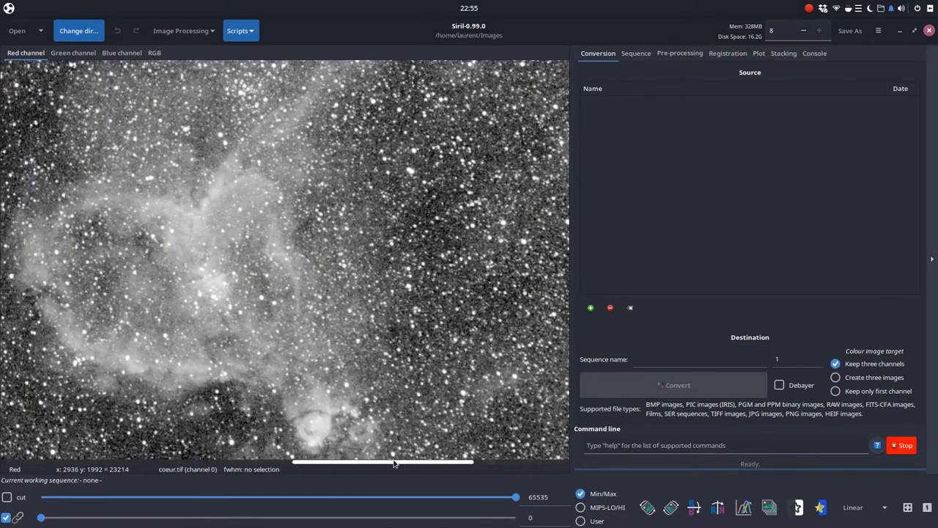
pyautogui.scroll(3, 389, 463)
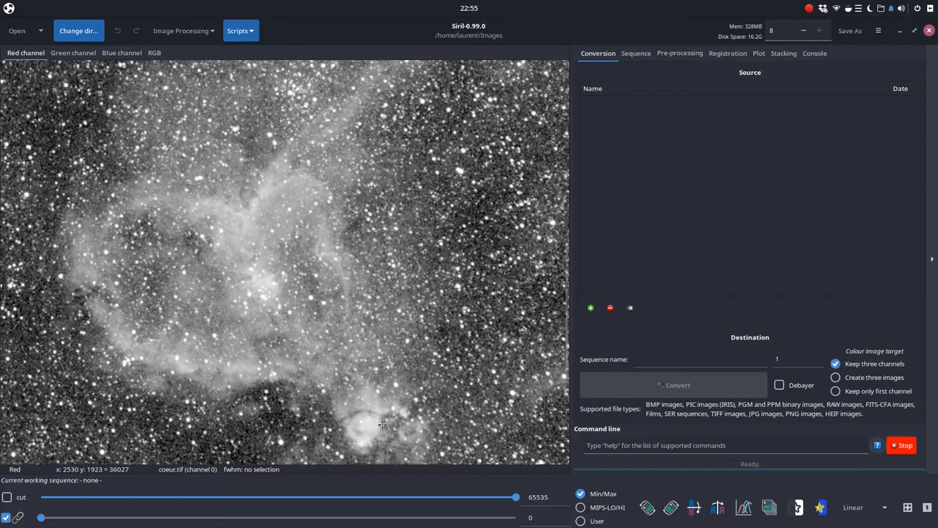
# Inspect the RGB composite full screen with Ctrl+F and fit the whole image to the display.
pyautogui.hotkey('ctrl', 'f')
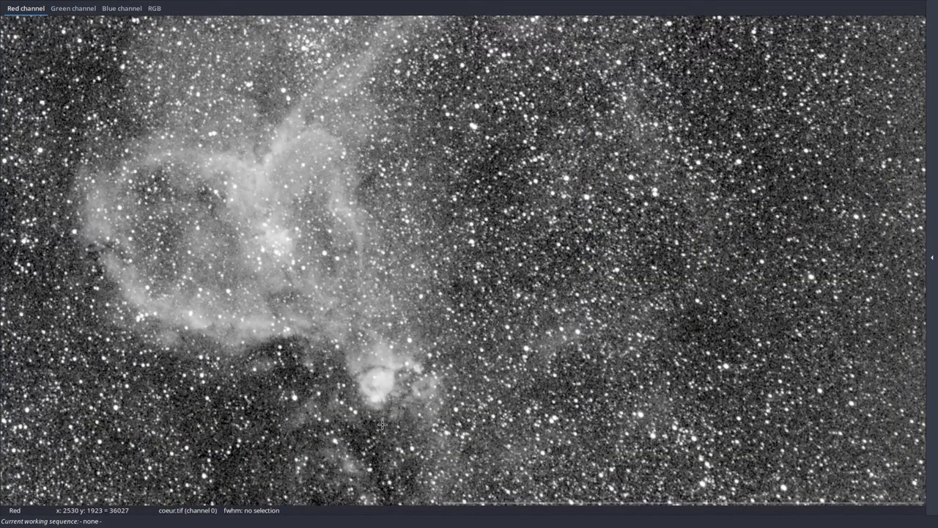
pyautogui.hotkey('ctrl', 'f')
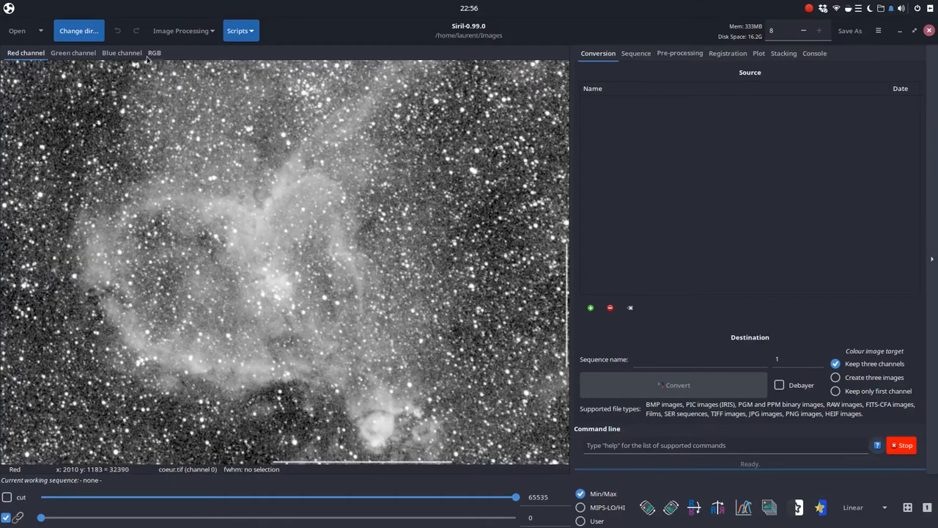
pyautogui.click(154, 52)
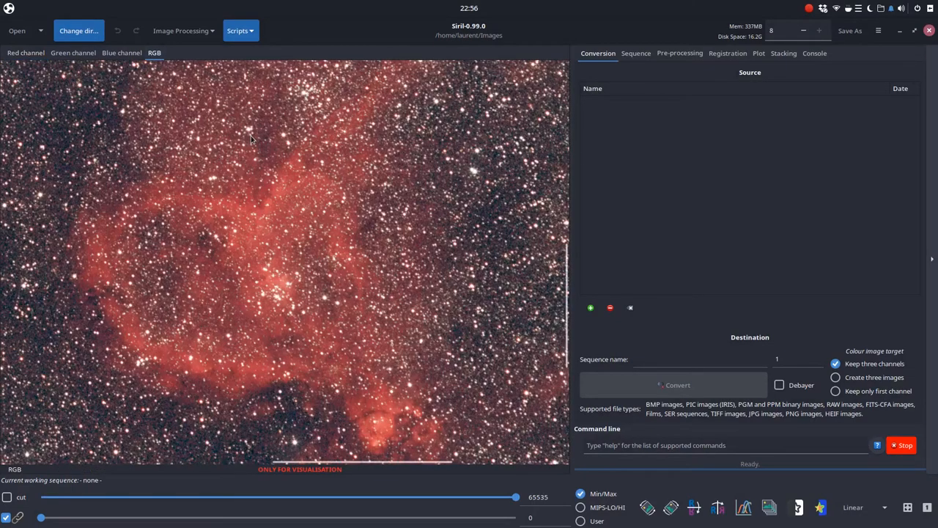
pyautogui.hotkey('ctrl', 'f')
pyautogui.scroll(1, 368, 231)
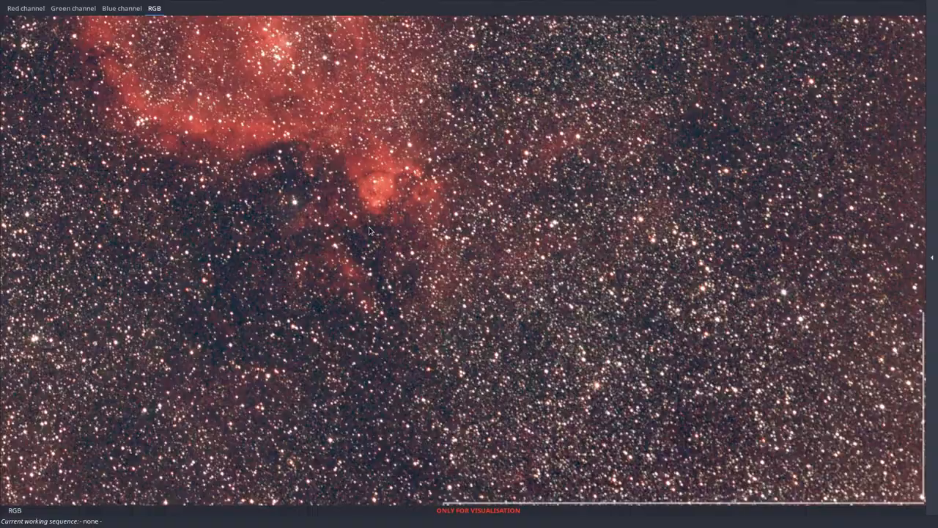
pyautogui.scroll(-1, 370, 271)
pyautogui.scroll(-4, 421, 285)
pyautogui.scroll(-2, 421, 297)
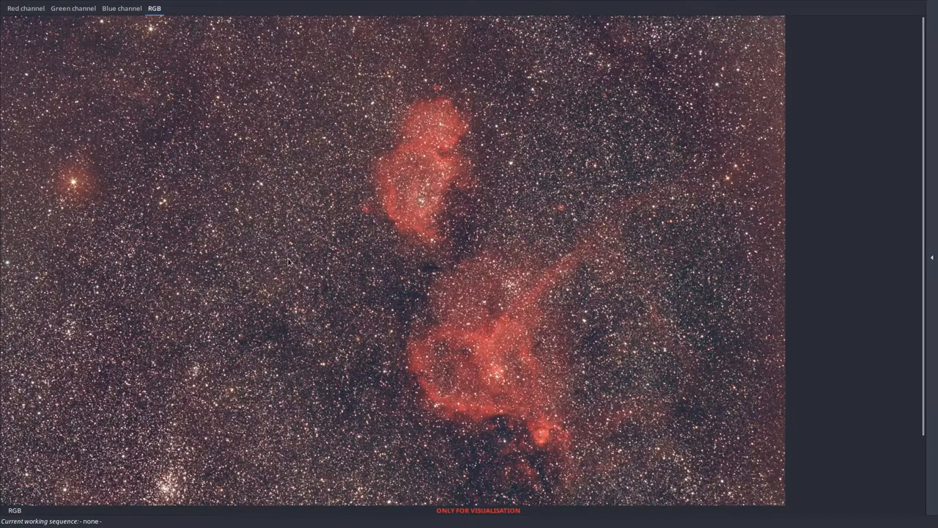
pyautogui.hotkey('ctrl', 'f')
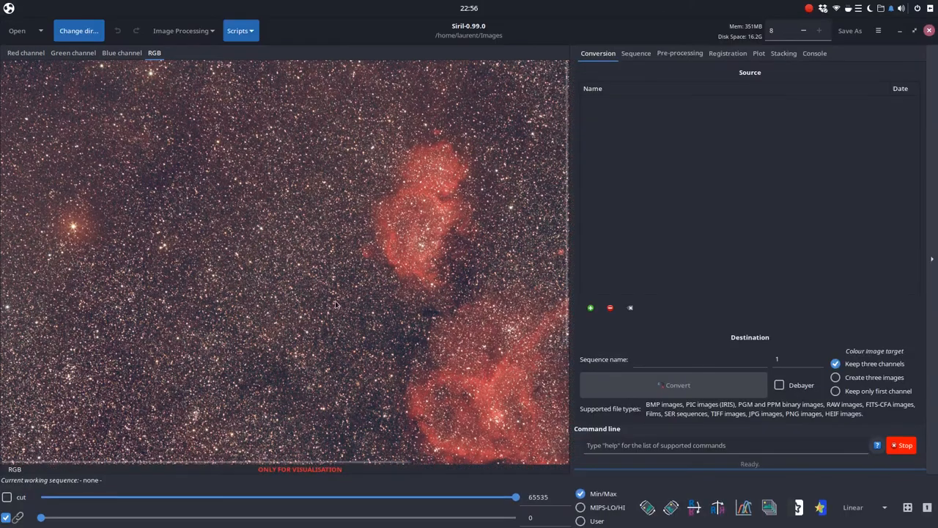
pyautogui.click(908, 507)
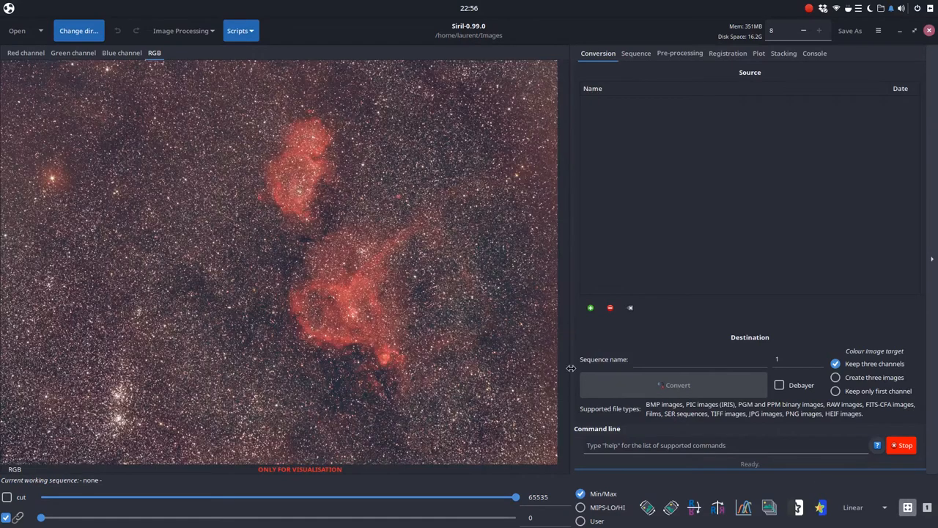
pyautogui.hotkey('ctrl', 'f')
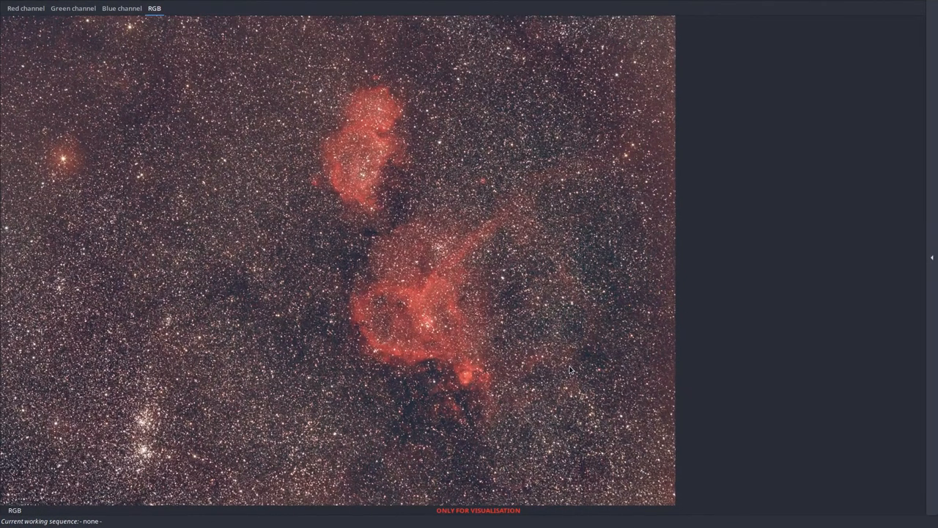
pyautogui.hotkey('ctrl', 'f')
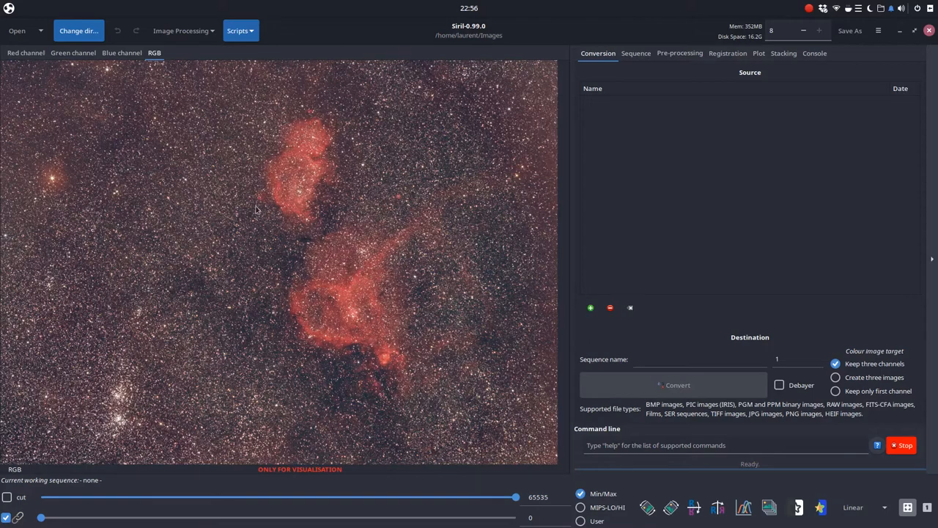
pyautogui.scroll(1, 269, 219)
pyautogui.scroll(1, 269, 220)
pyautogui.scroll(-3, 270, 219)
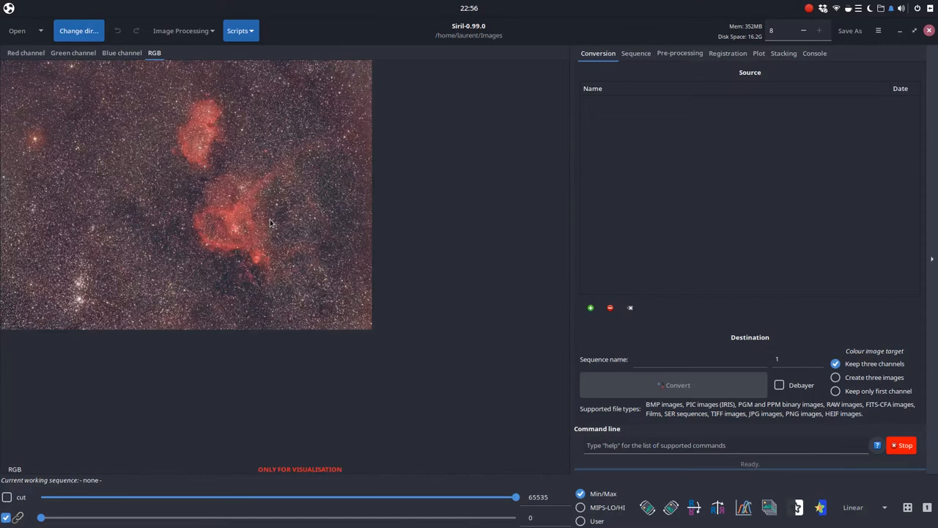
pyautogui.scroll(1, 270, 219)
pyautogui.scroll(1, 270, 220)
pyautogui.scroll(1, 269, 220)
pyautogui.scroll(1, 270, 222)
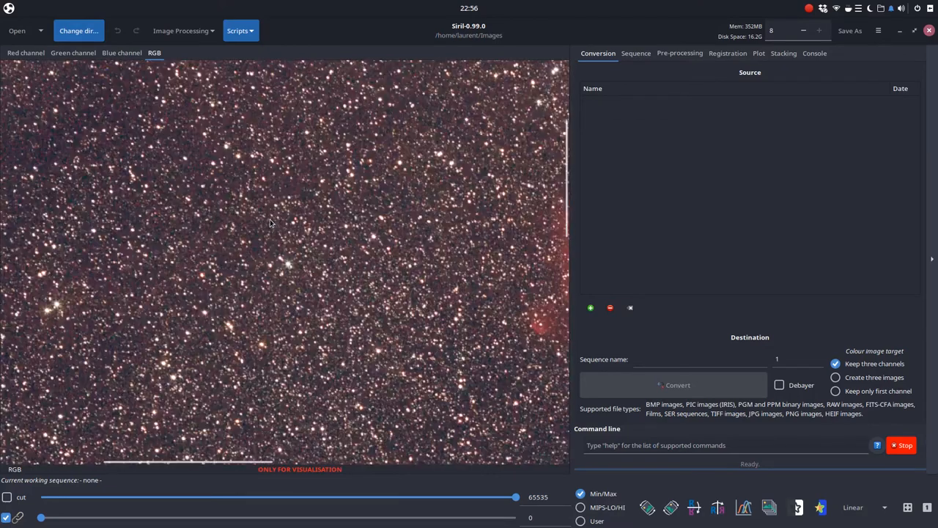
pyautogui.scroll(-1, 270, 222)
pyautogui.scroll(-1, 269, 223)
pyautogui.scroll(-1, 270, 222)
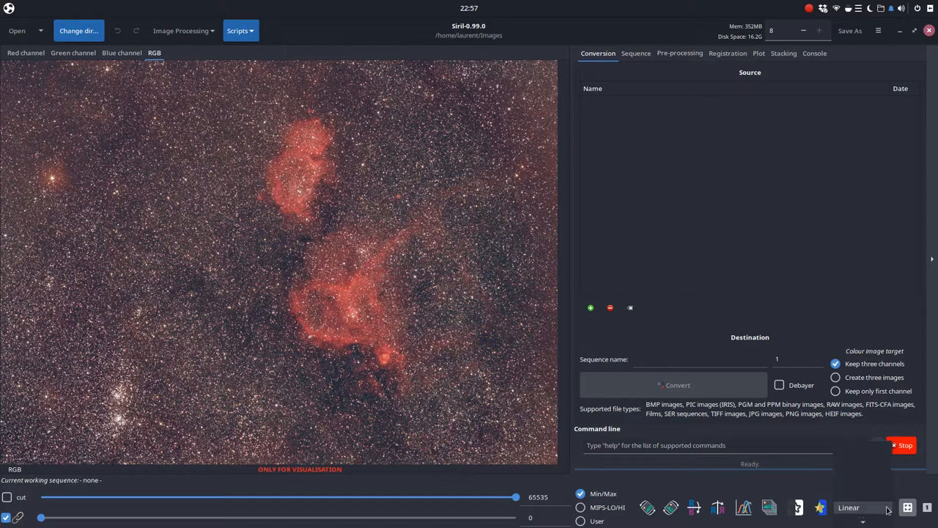
# Try Logarithm and Square root display modes on red and RGB views, ending on Squared.
pyautogui.click(886, 508)
pyautogui.click(867, 511)
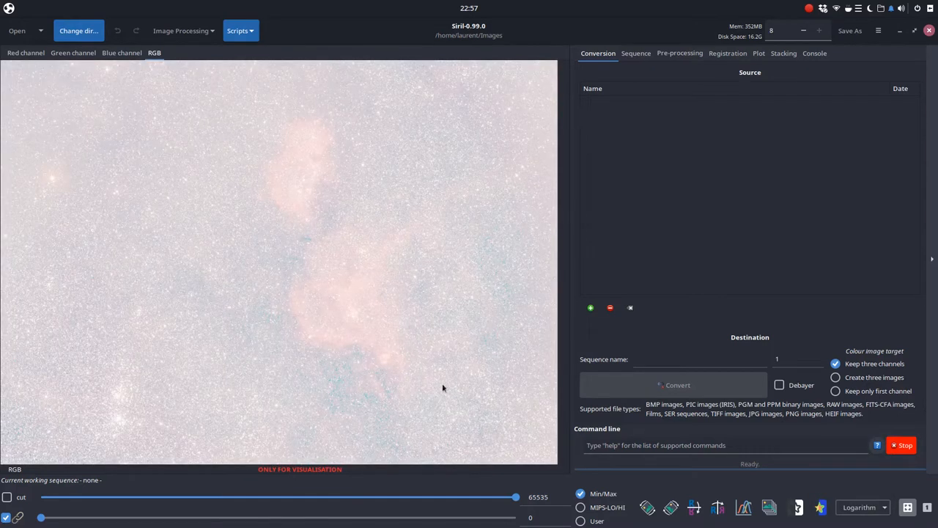
pyautogui.click(26, 53)
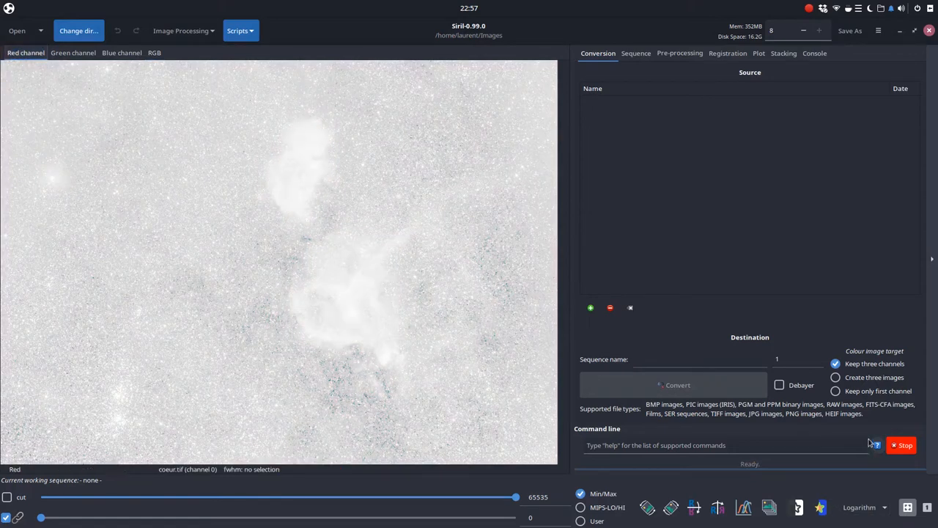
pyautogui.click(876, 507)
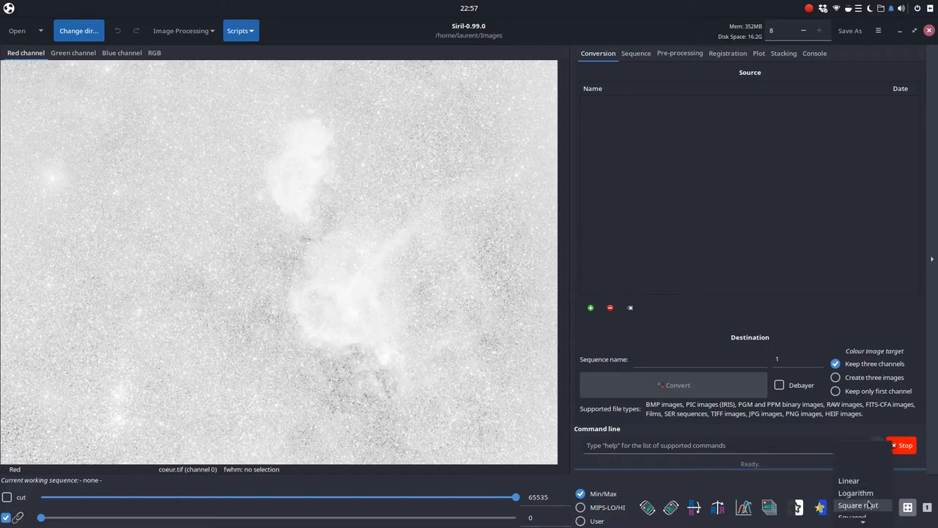
pyautogui.click(859, 507)
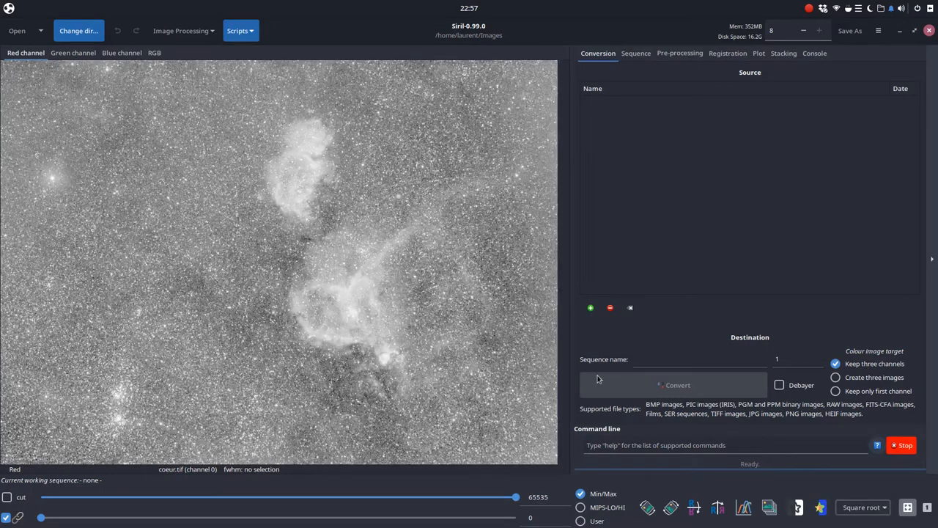
pyautogui.click(154, 52)
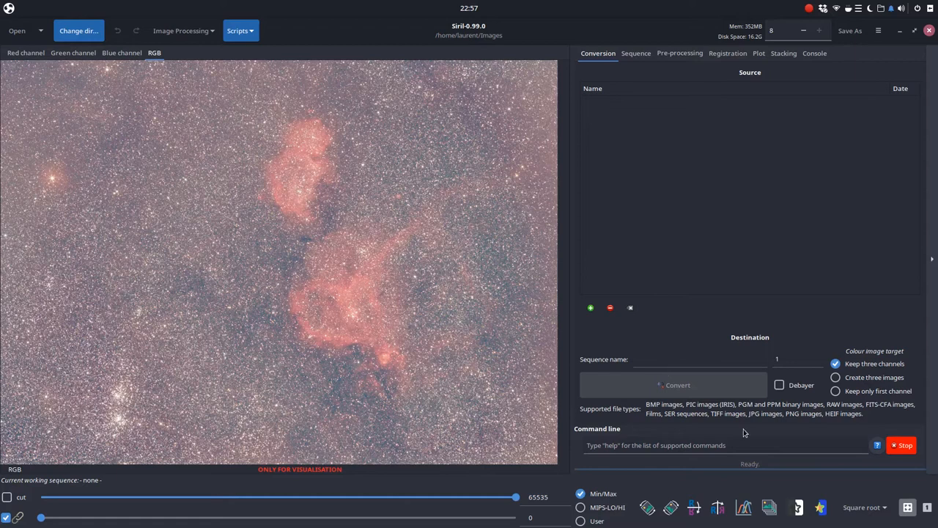
pyautogui.click(865, 508)
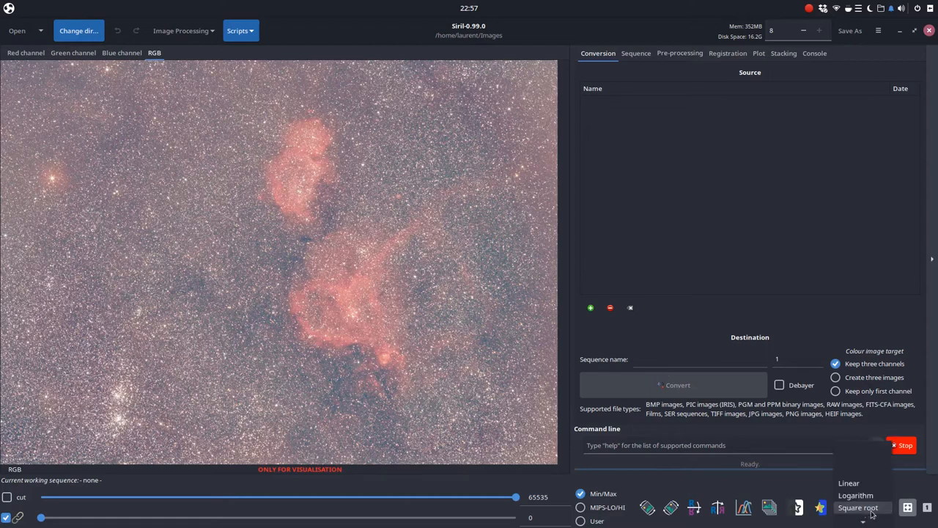
pyautogui.click(863, 513)
pyautogui.scroll(-1, 863, 513)
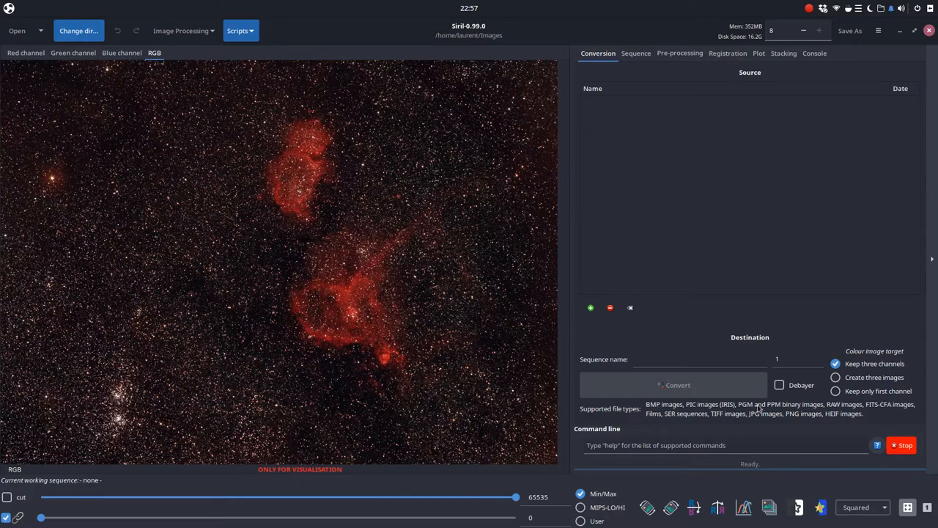
# Preview the colour image with the Asinh and then AutoStretch display modes.
pyautogui.click(865, 508)
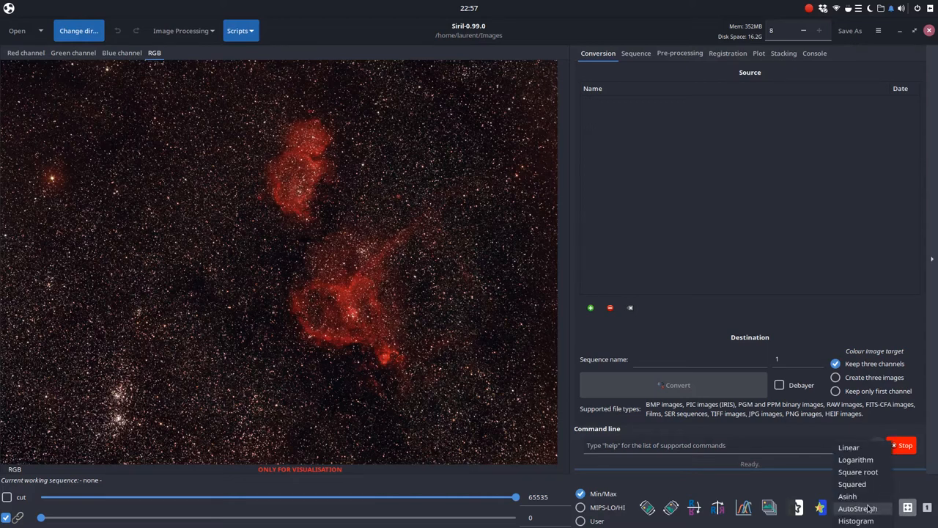
pyautogui.click(854, 507)
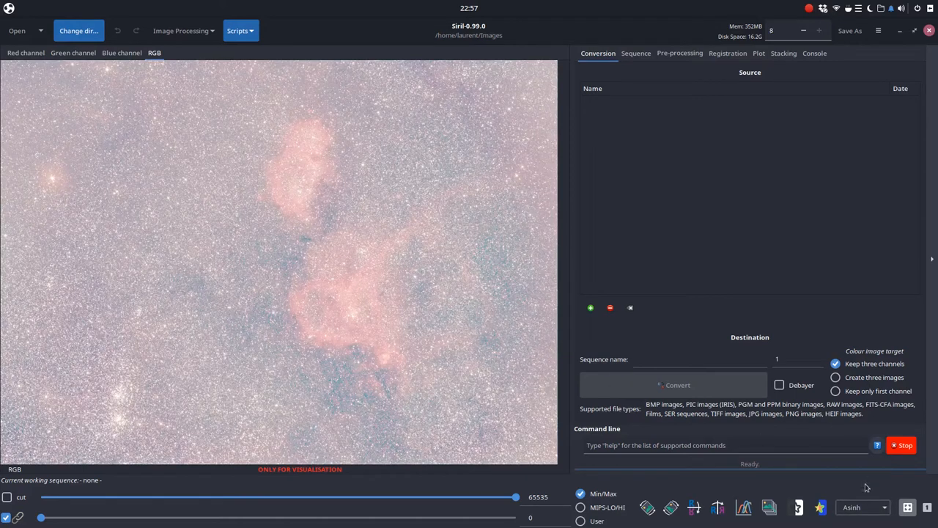
pyautogui.click(883, 507)
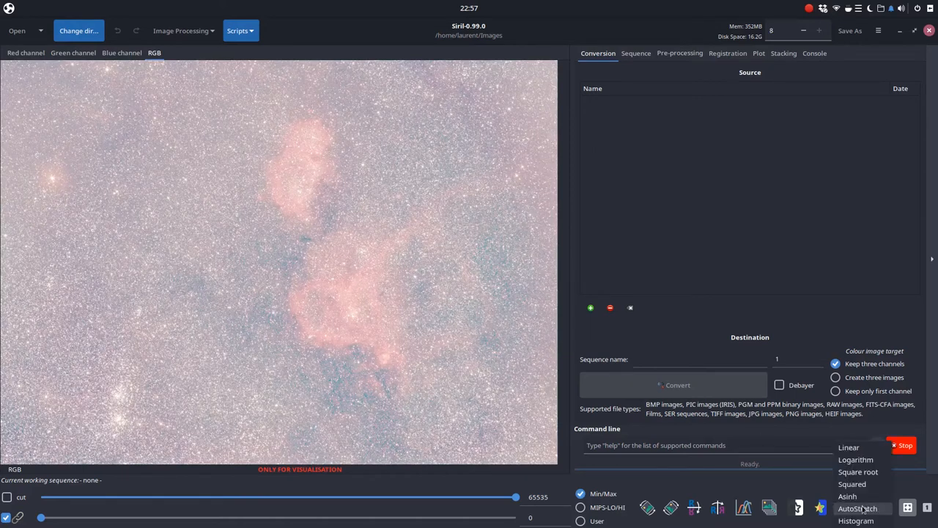
pyautogui.click(858, 509)
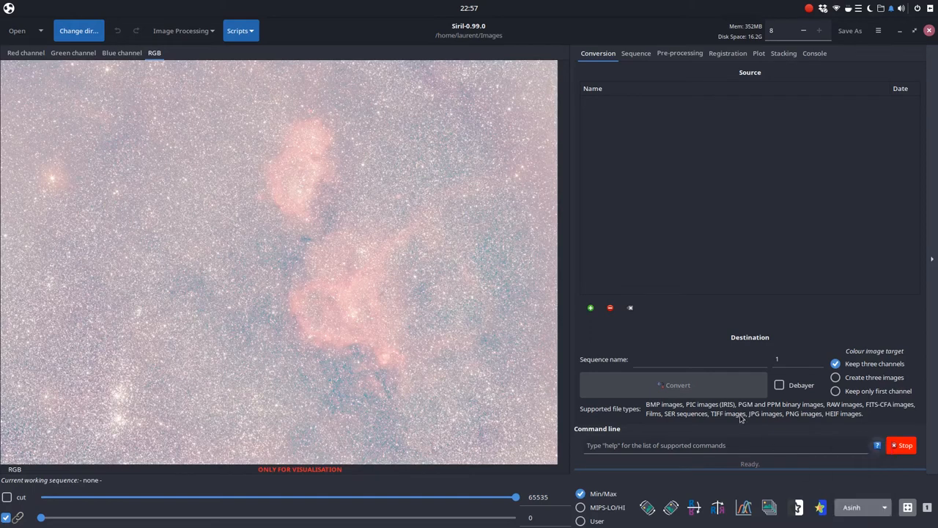
pyautogui.moveTo(731, 413)
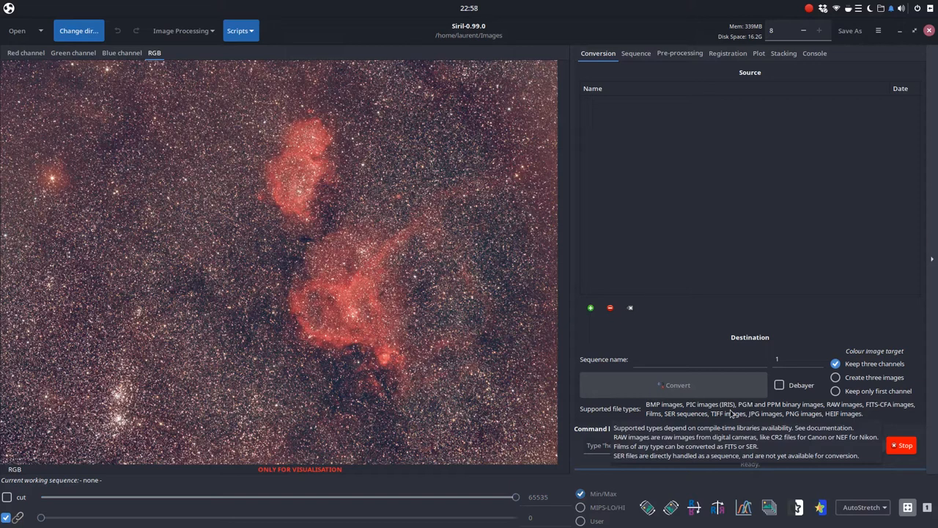
# Preview with the Histogram display mode, then return to the plain Linear display.
pyautogui.click(865, 507)
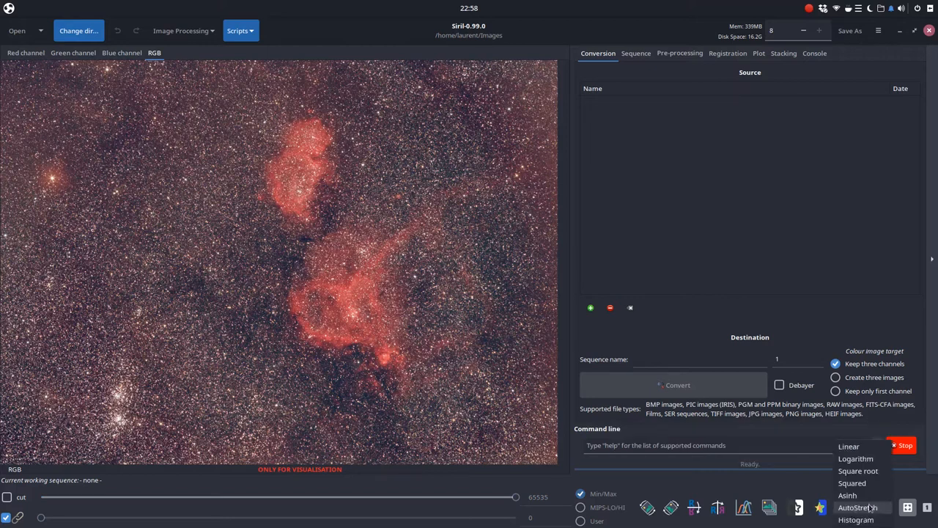
pyautogui.click(856, 520)
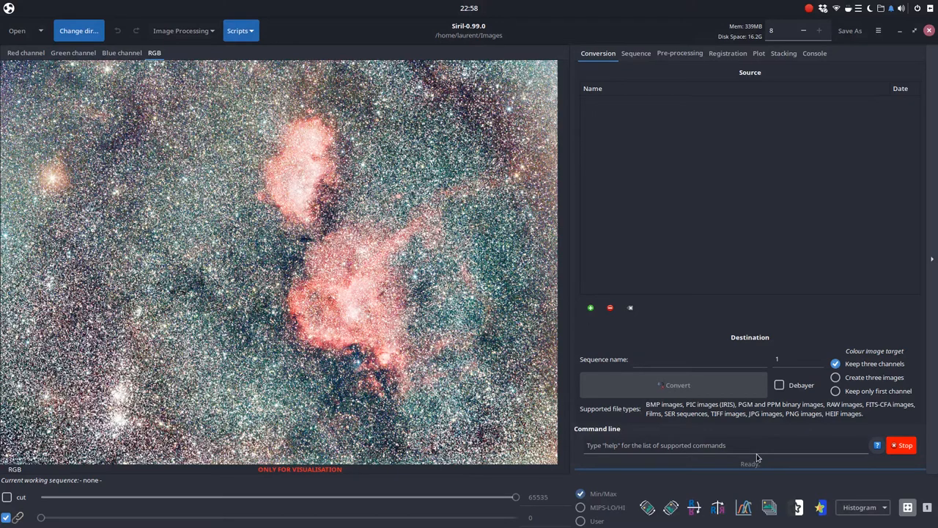
pyautogui.click(865, 507)
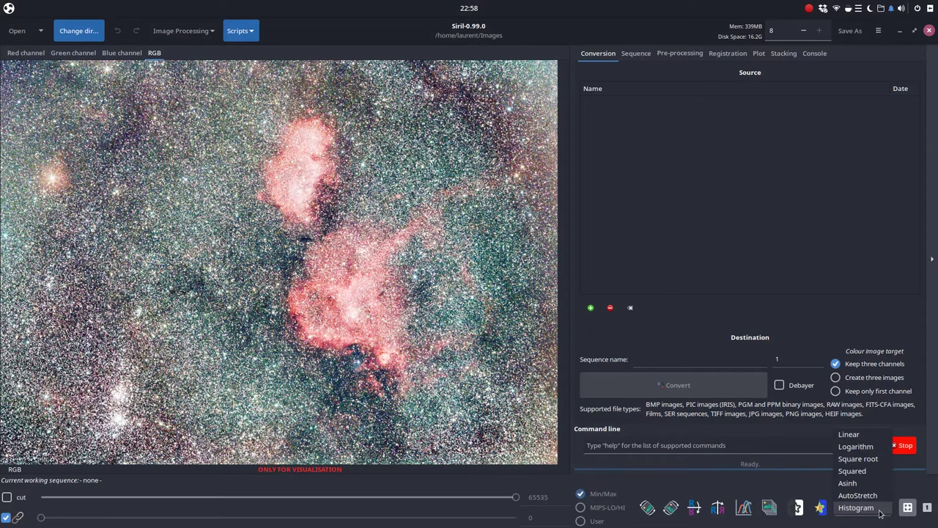
pyautogui.click(851, 434)
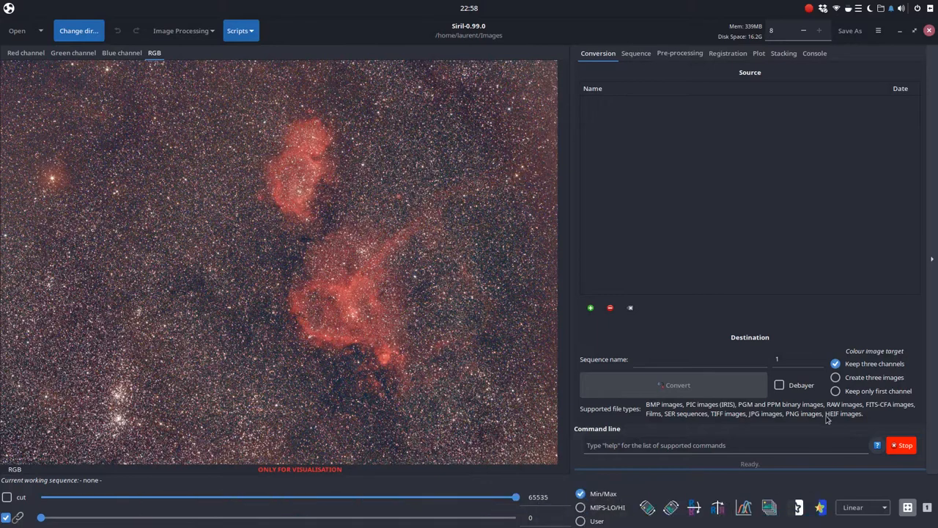
pyautogui.click(820, 507)
pyautogui.click(819, 507)
pyautogui.click(797, 507)
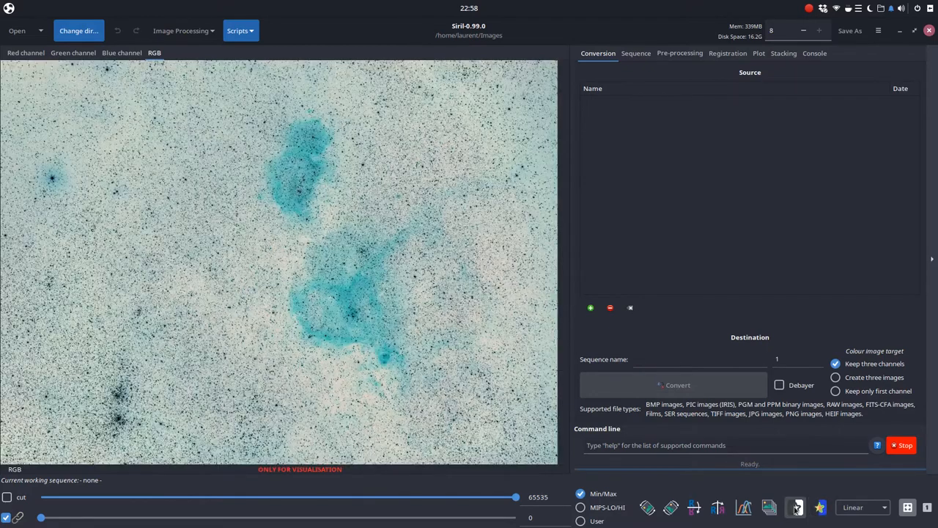
pyautogui.click(797, 507)
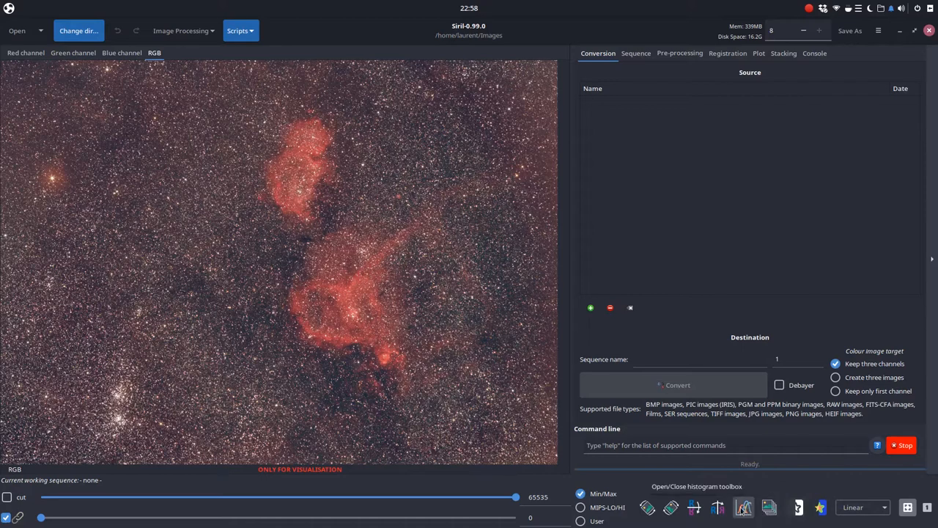
pyautogui.click(714, 508)
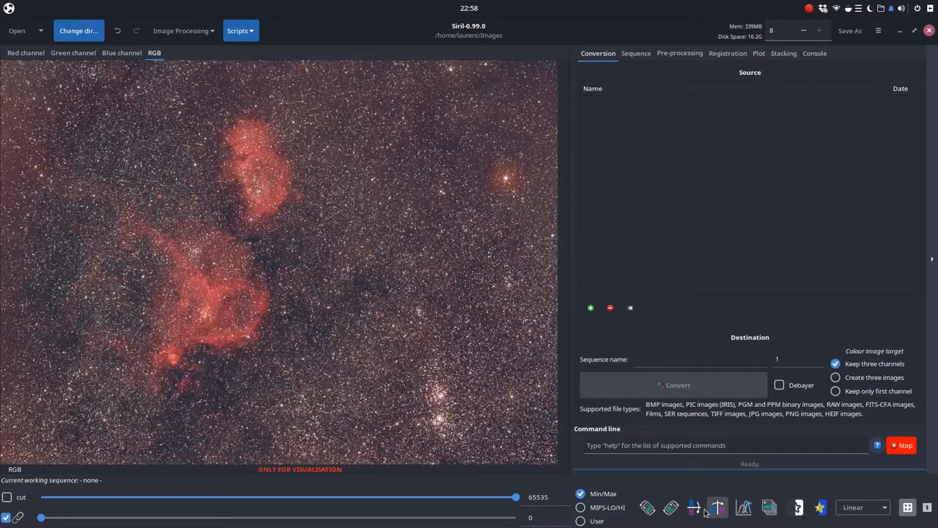
pyautogui.click(717, 507)
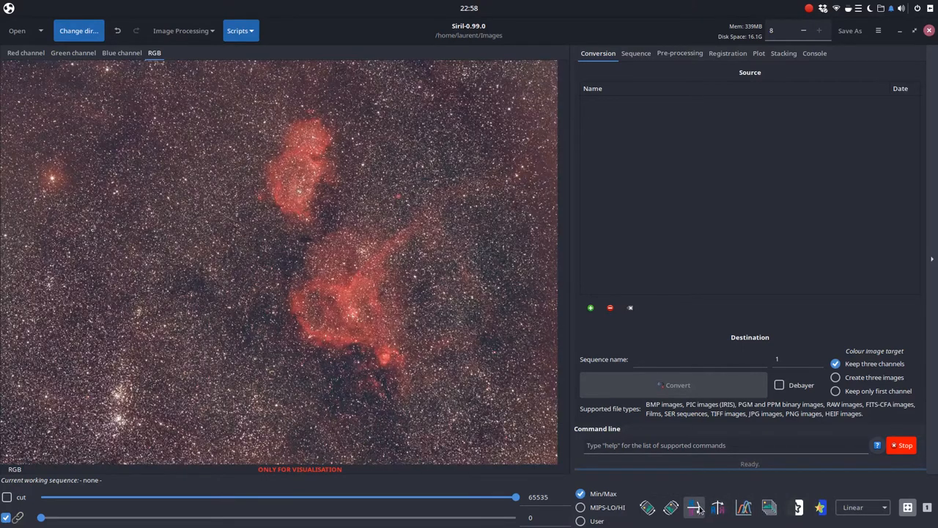
pyautogui.click(697, 508)
pyautogui.click(697, 508)
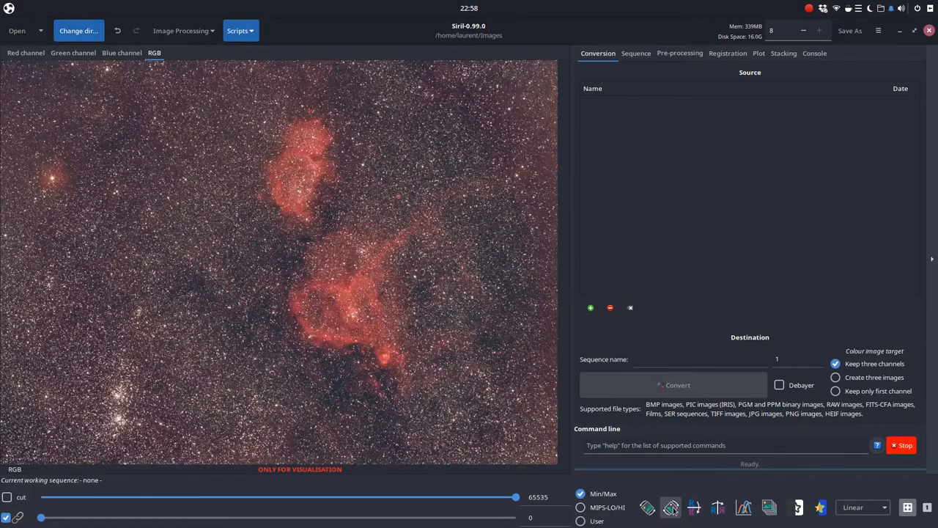
pyautogui.click(671, 507)
pyautogui.click(671, 507)
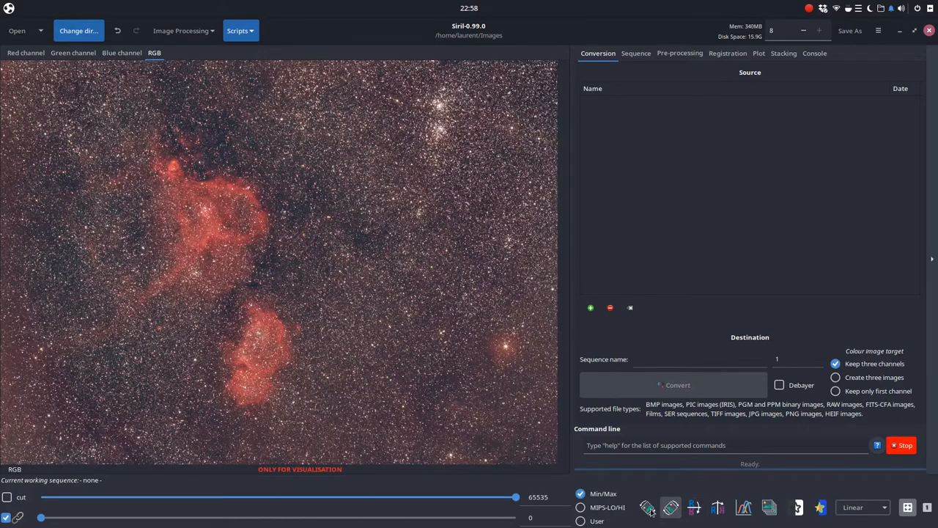
pyautogui.click(648, 508)
pyautogui.click(648, 508)
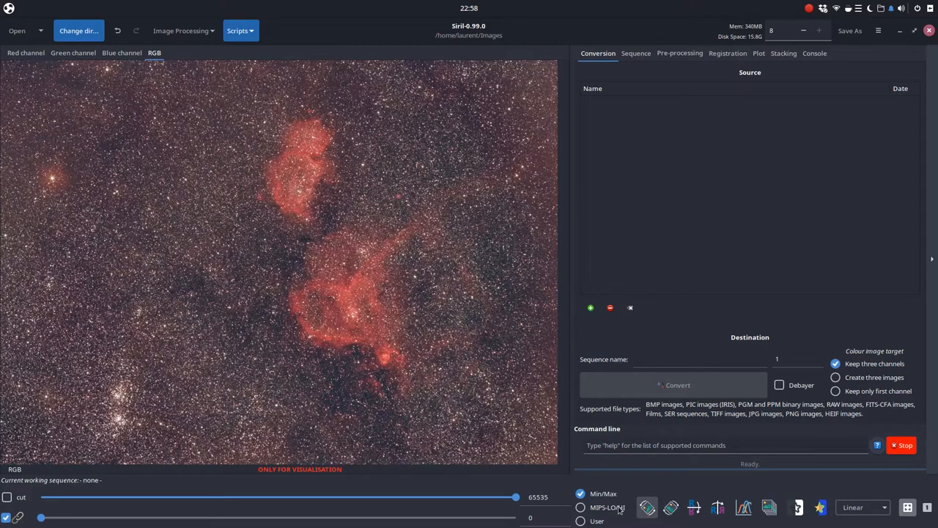
pyautogui.click(581, 507)
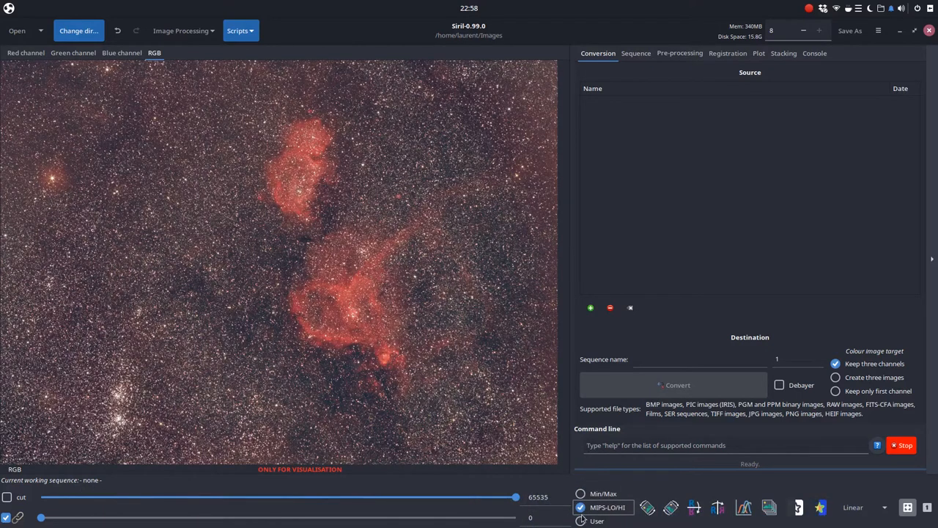
pyautogui.click(581, 521)
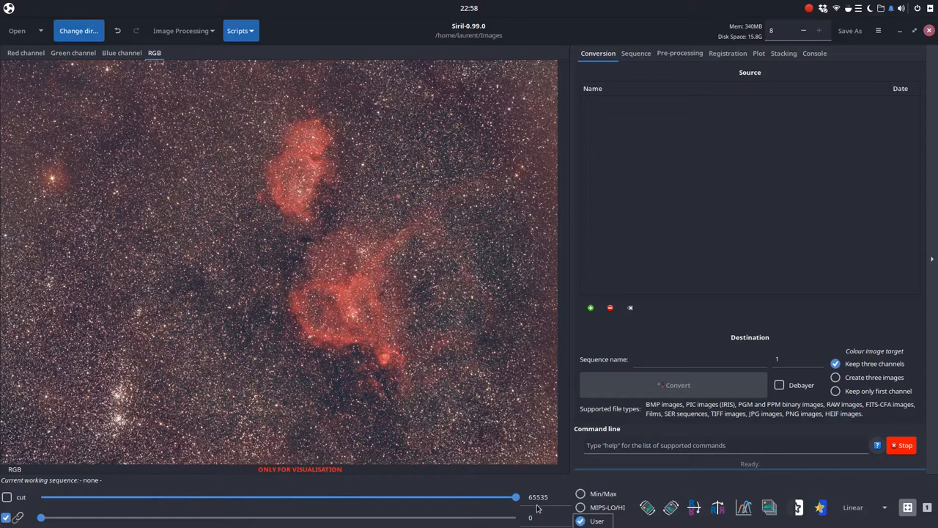
pyautogui.moveTo(516, 497); pyautogui.dragTo(317, 498)
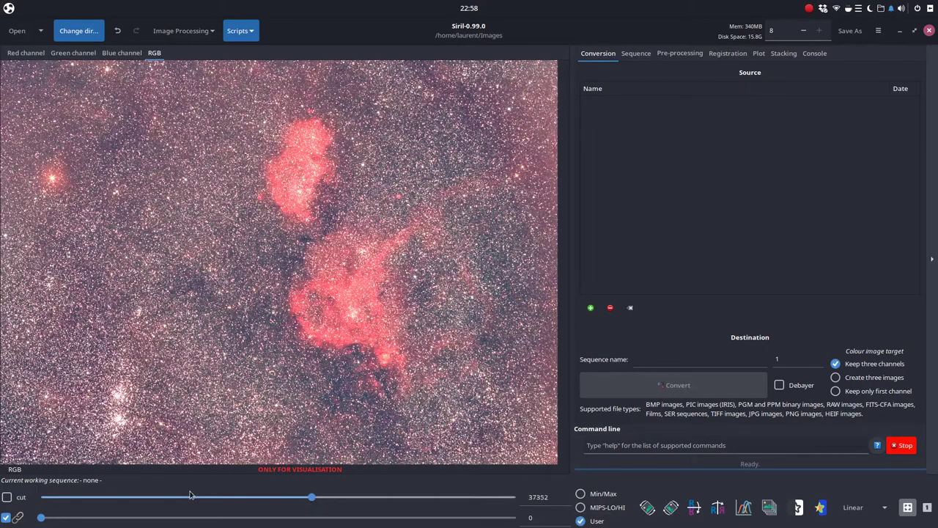
pyautogui.moveTo(317, 498); pyautogui.dragTo(171, 496)
pyautogui.click(581, 494)
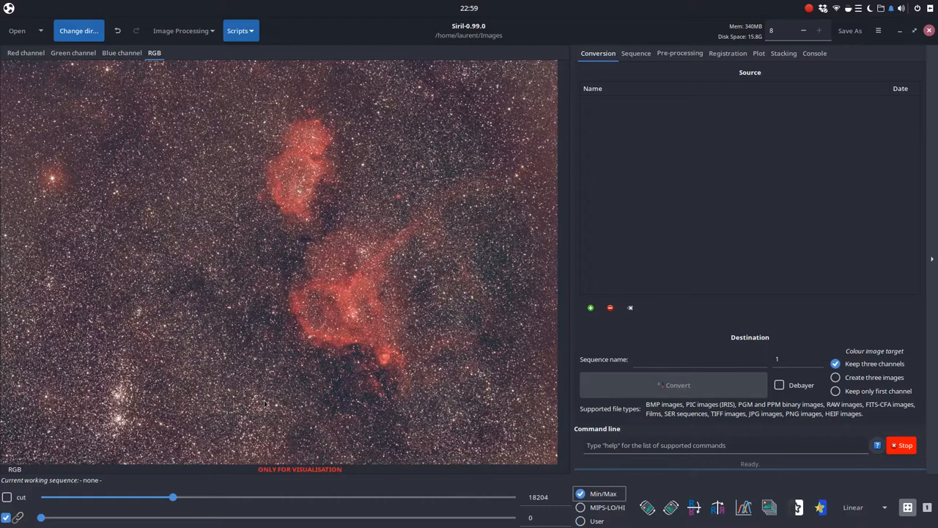
# Toggle clipped-pixel cut display on and off, then unlink the colour channels.
pyautogui.click(6, 497)
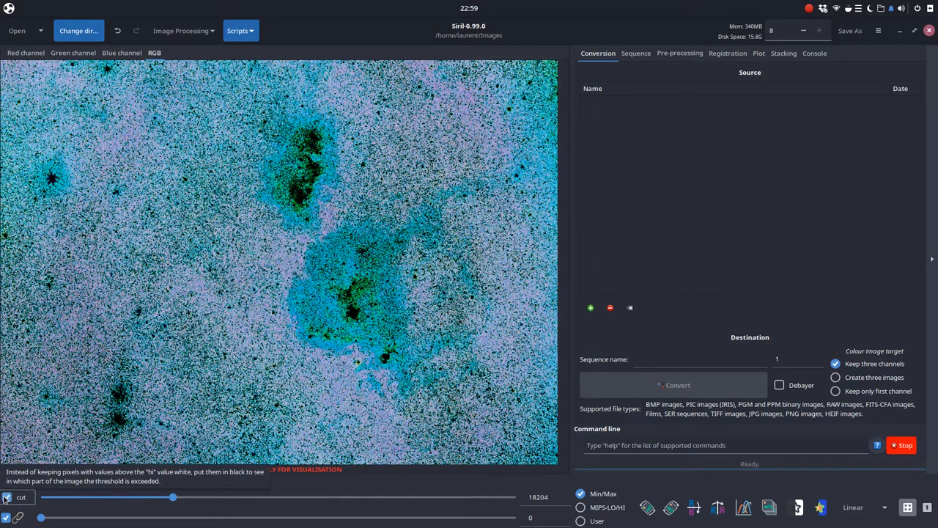
pyautogui.click(7, 497)
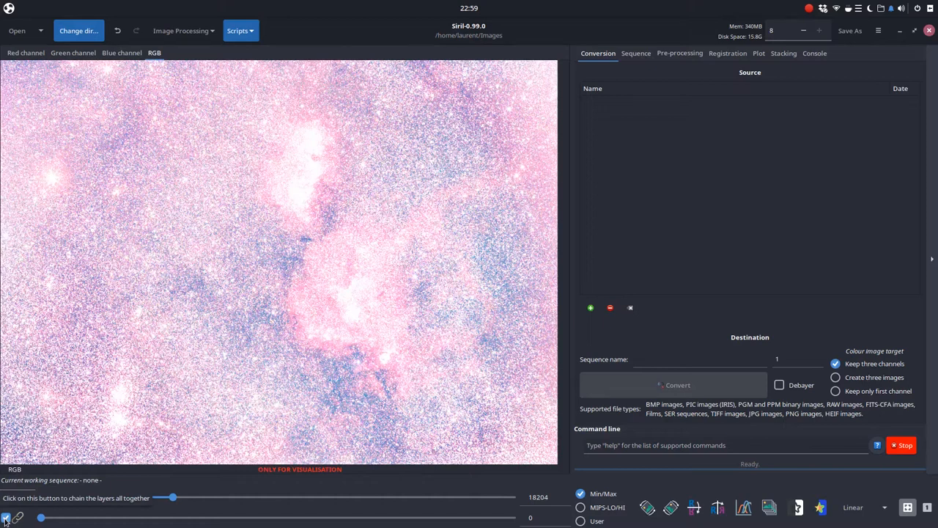
pyautogui.click(6, 519)
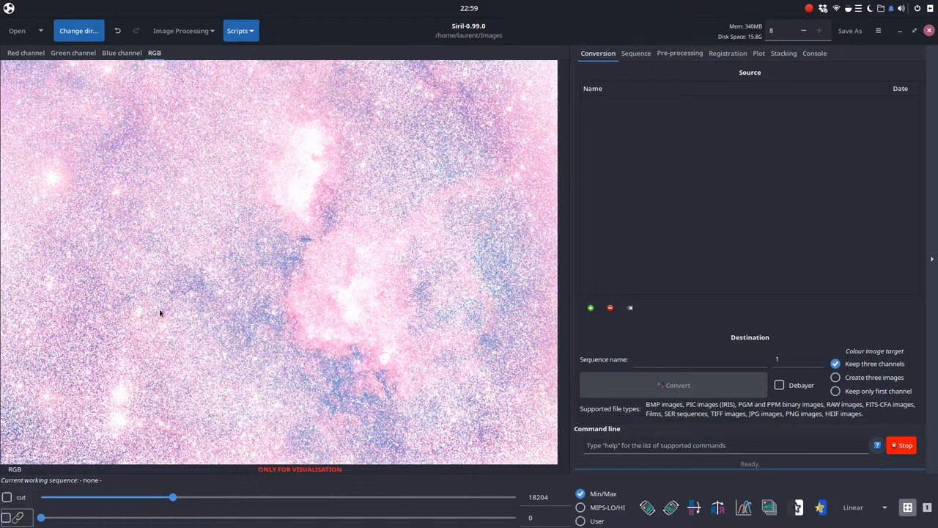
# Step through blue and green to the red channel and apply AutoStretch to it.
pyautogui.click(122, 53)
pyautogui.click(73, 53)
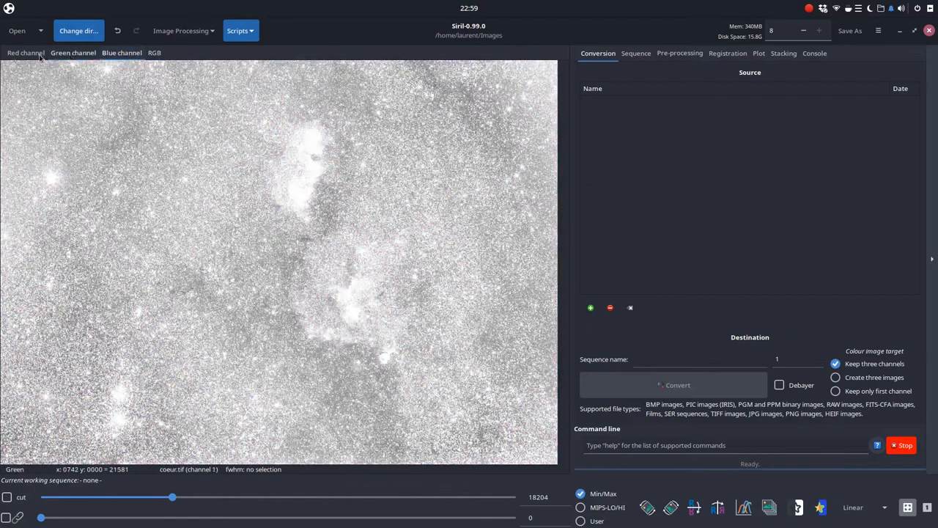
pyautogui.click(26, 52)
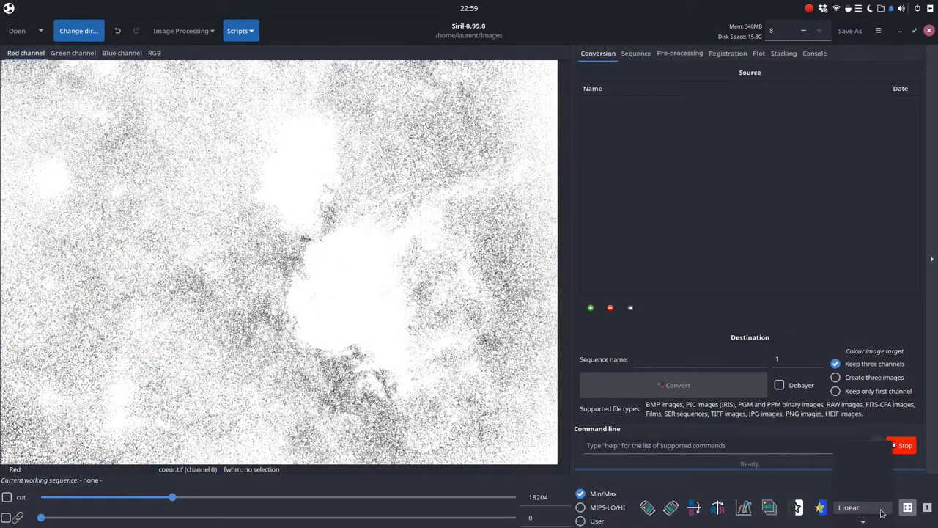
pyautogui.click(863, 508)
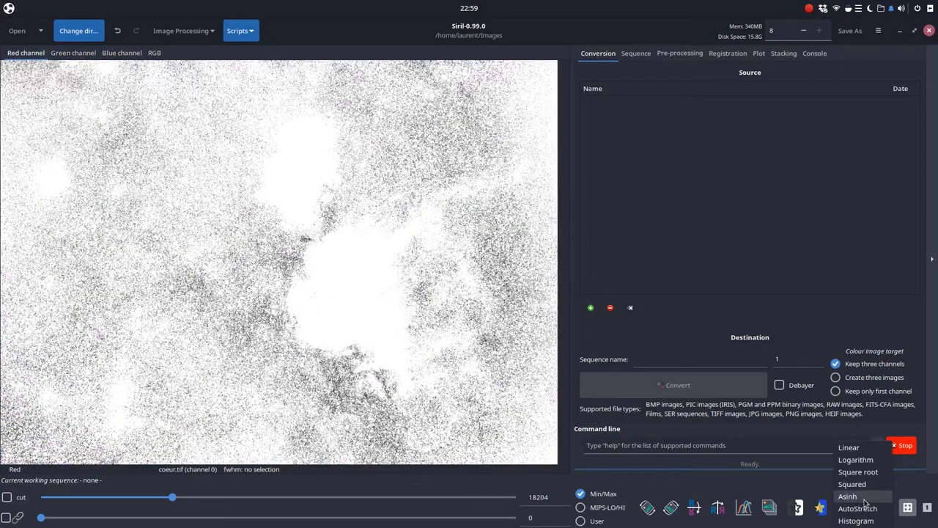
pyautogui.click(862, 507)
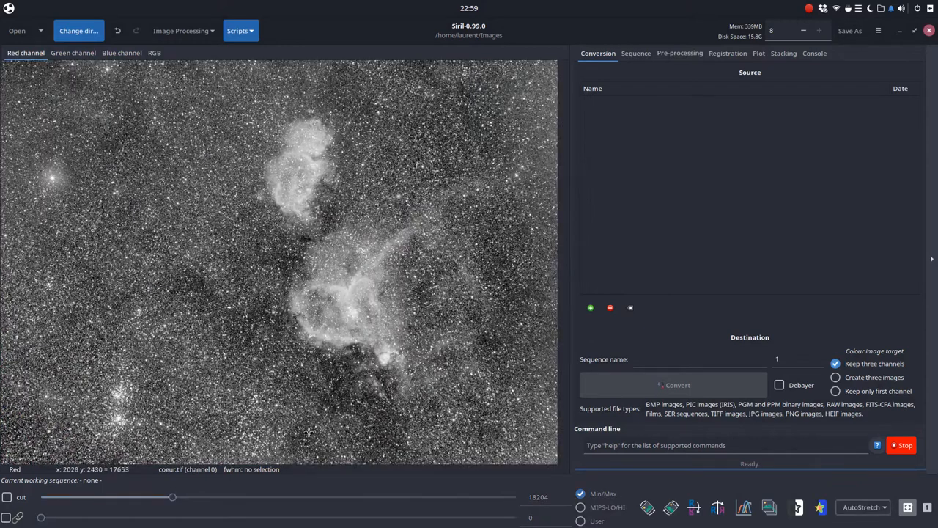